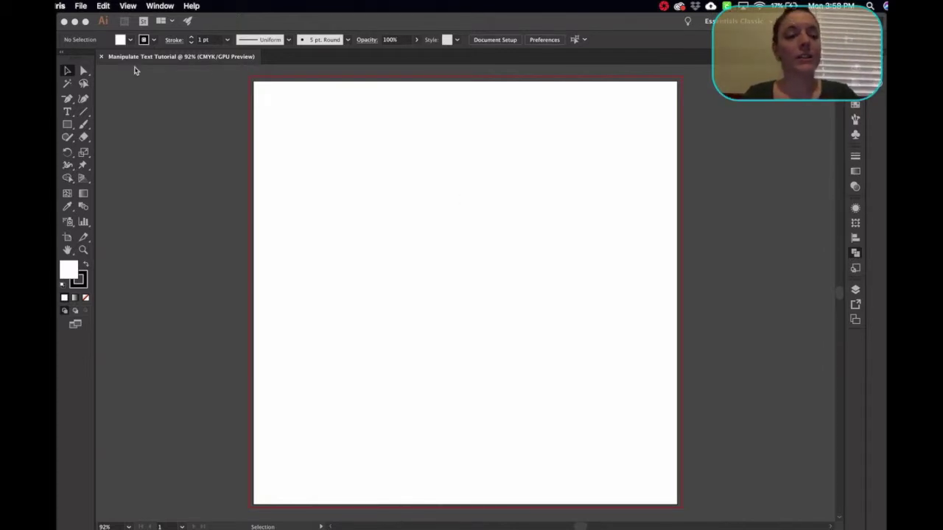
- Create a text object on the artboard and replace its placeholder with Hello
left_click(71, 113)
left_click(70, 112)
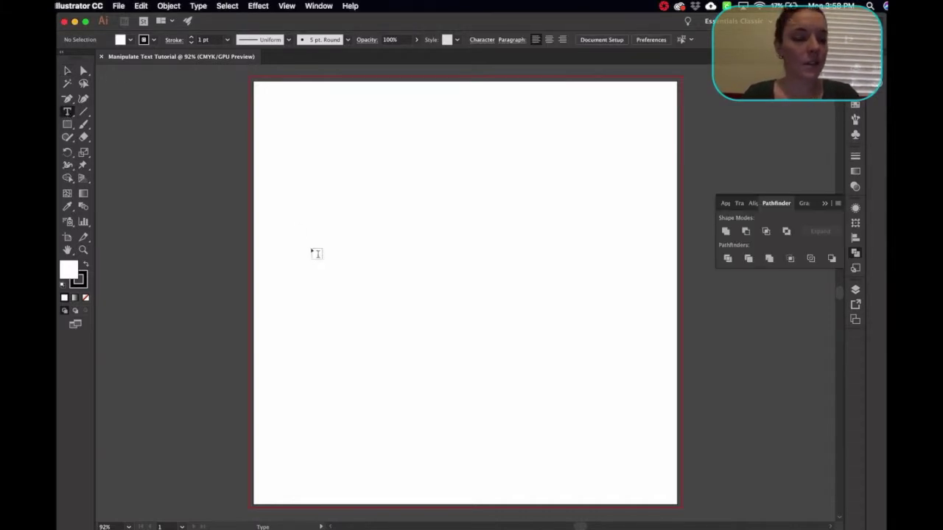
left_click(329, 222)
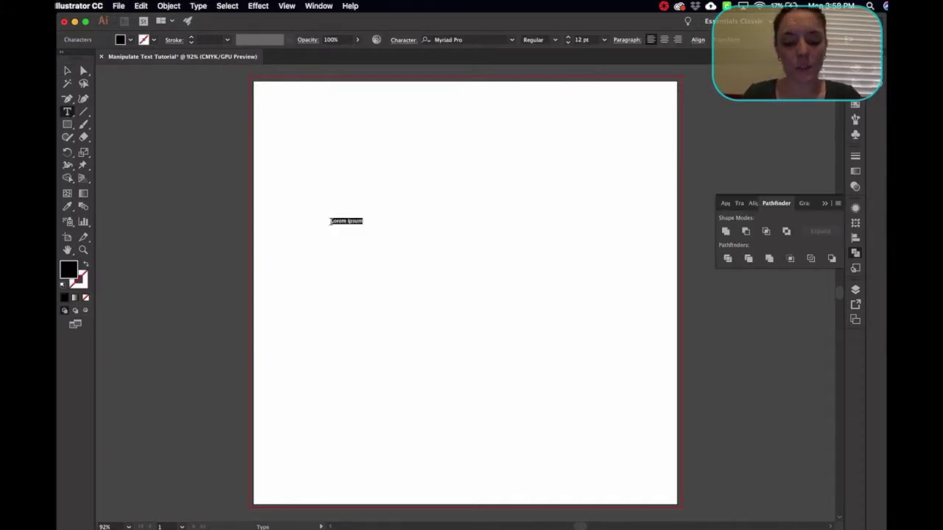
key("BackSpace")
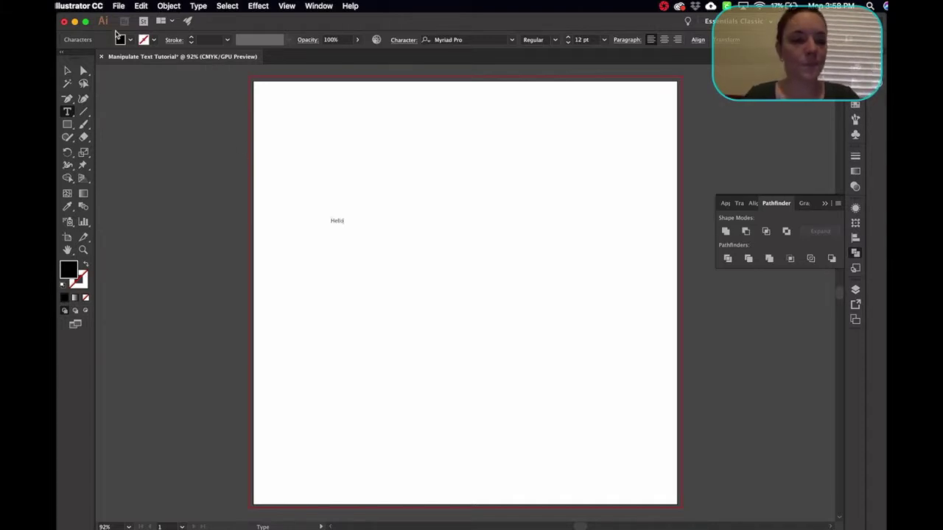
left_click(67, 71)
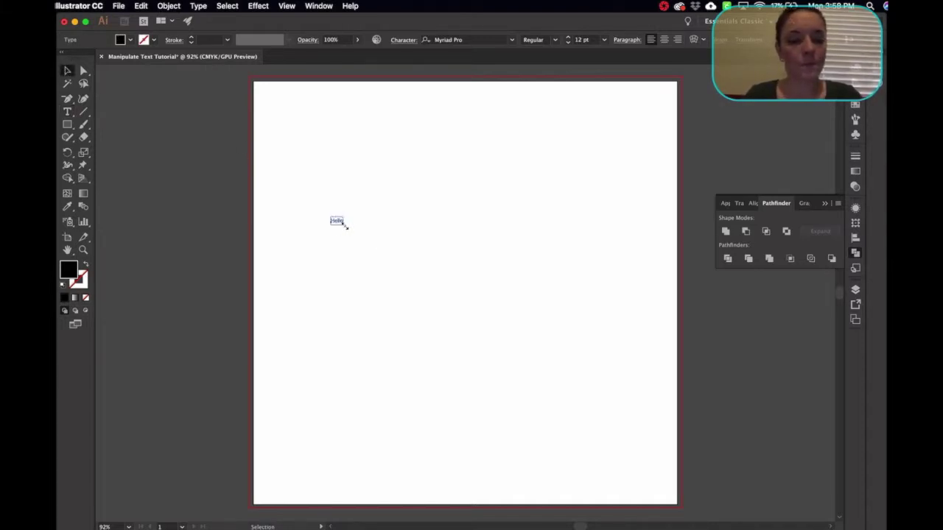
- Scale Hello up to about 278 pt and position it near the artboard's top
left_click_drag(344, 226, 564, 448)
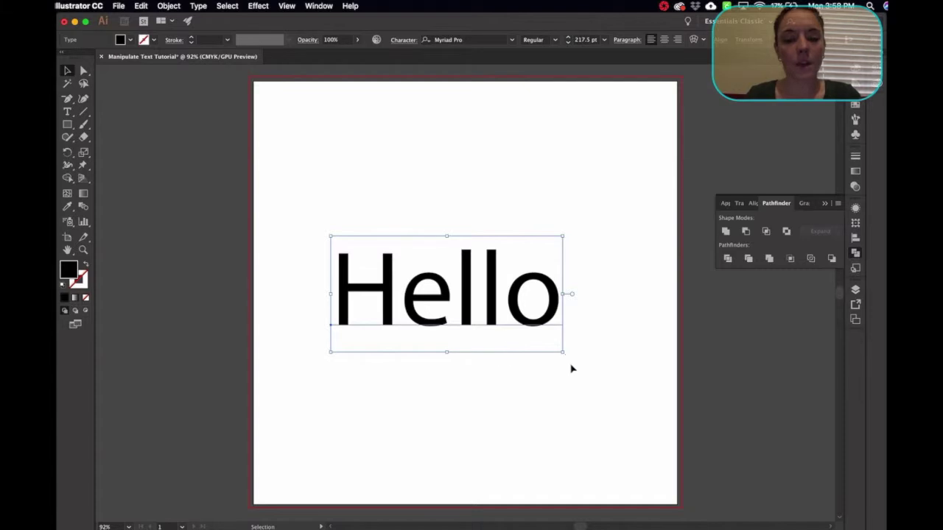
left_click_drag(563, 352, 537, 372)
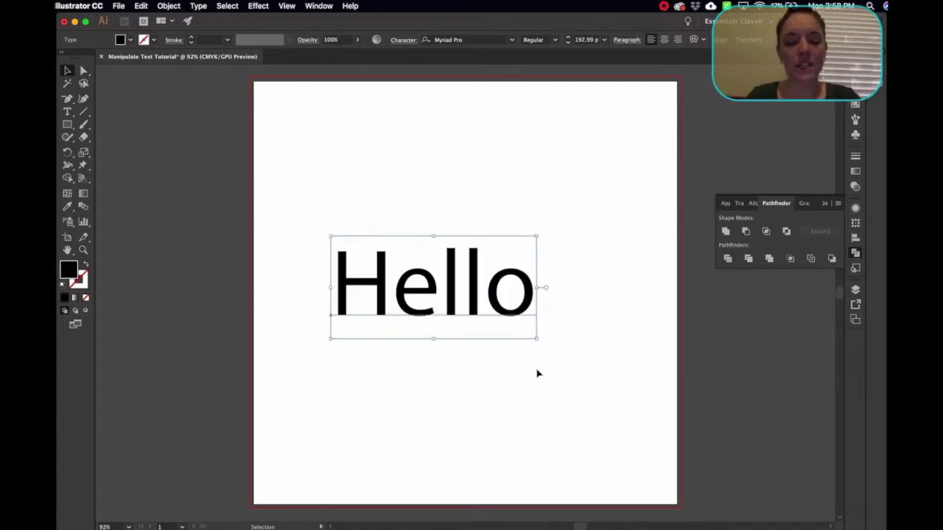
left_click_drag(537, 336, 641, 316)
scroll(604, 292, "up", 5)
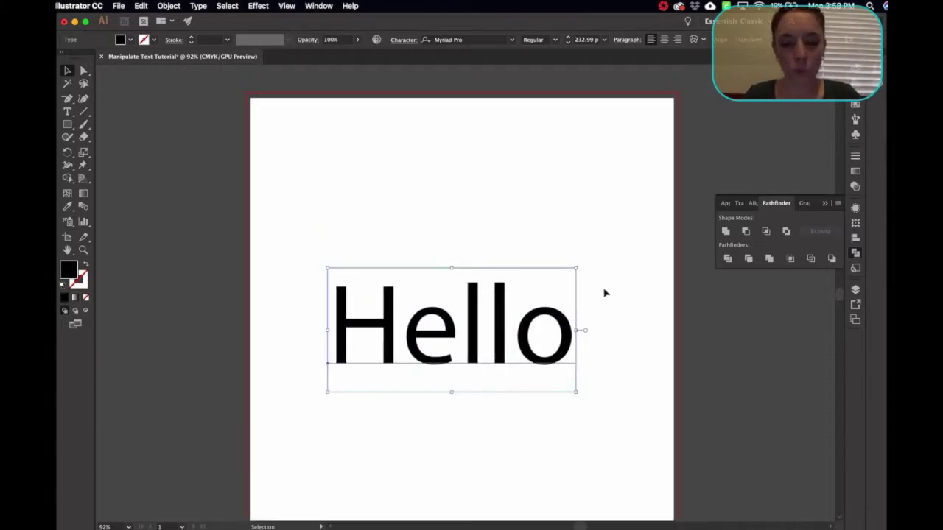
left_click_drag(510, 394, 458, 243)
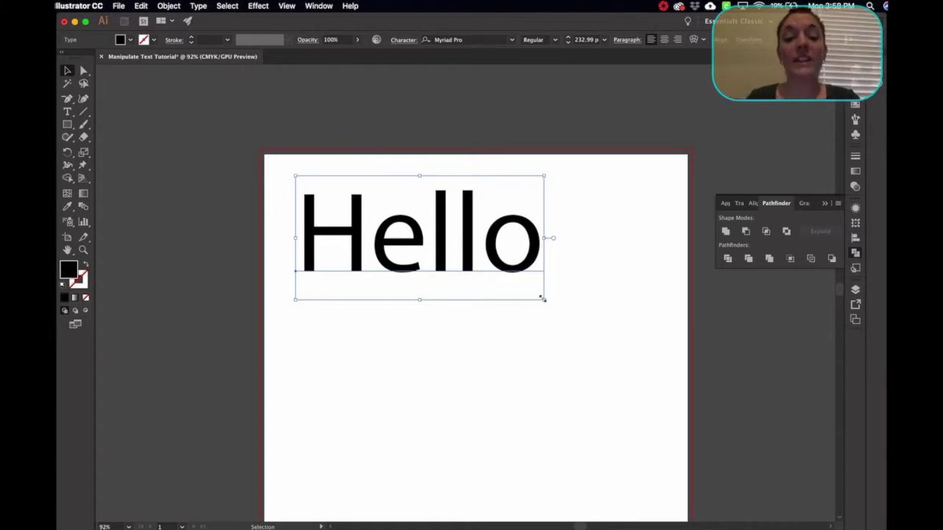
left_click_drag(542, 298, 628, 326)
left_click_drag(569, 284, 589, 283)
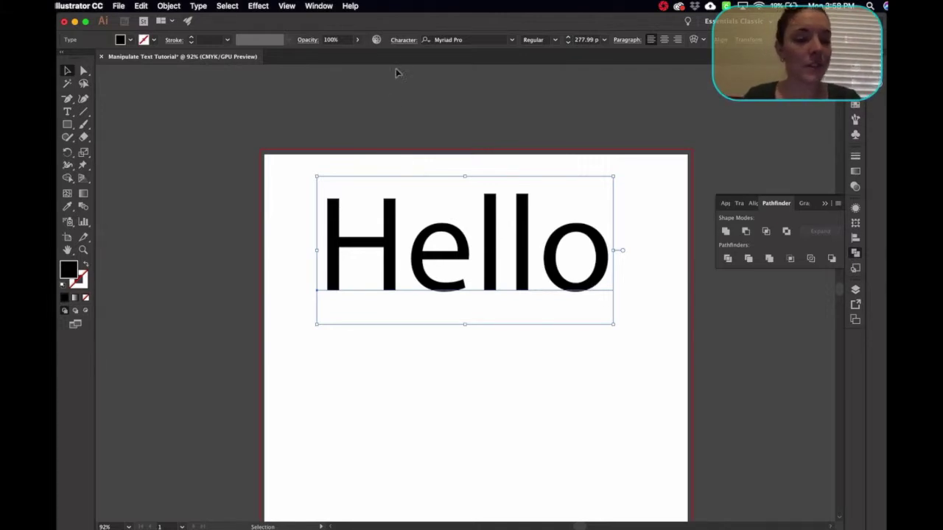
- Apply the Boucherie Block font to Hello, turning it into bold uppercase HELLO
left_click(512, 40)
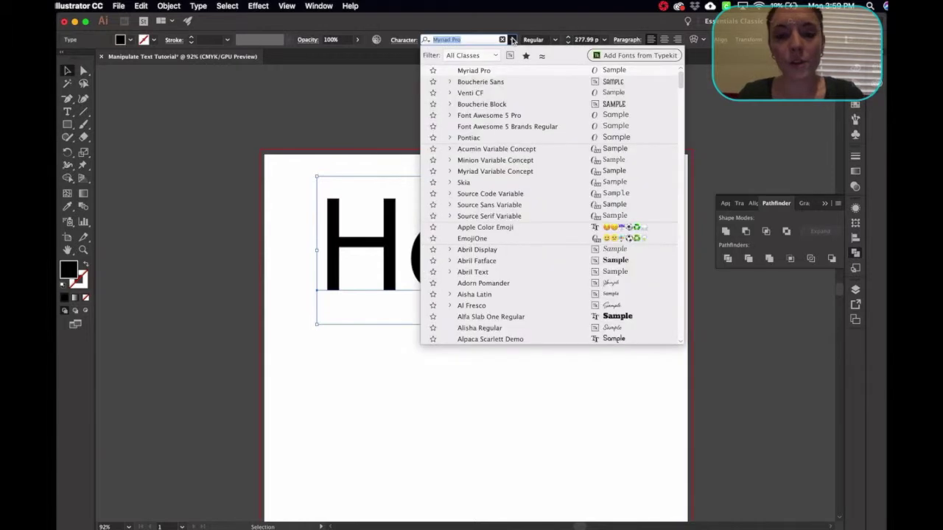
left_click(499, 105)
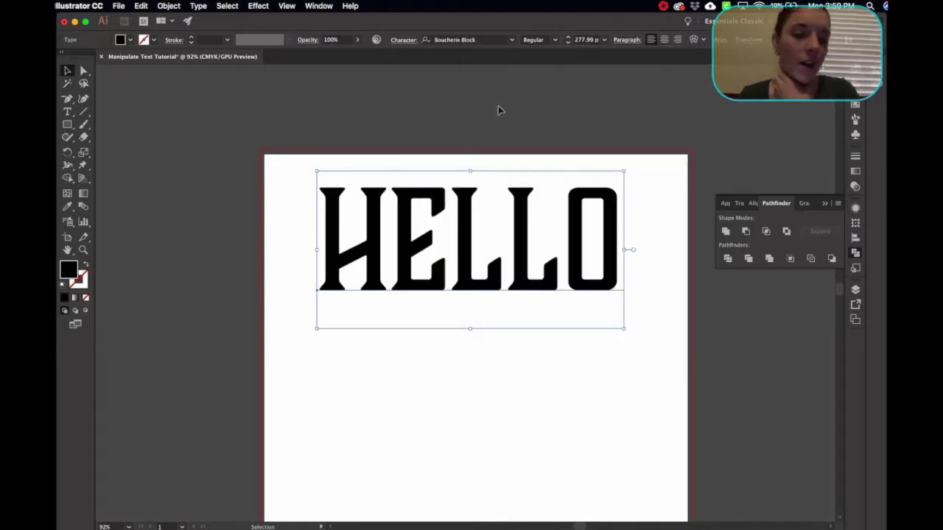
scroll(414, 391, "down", 3)
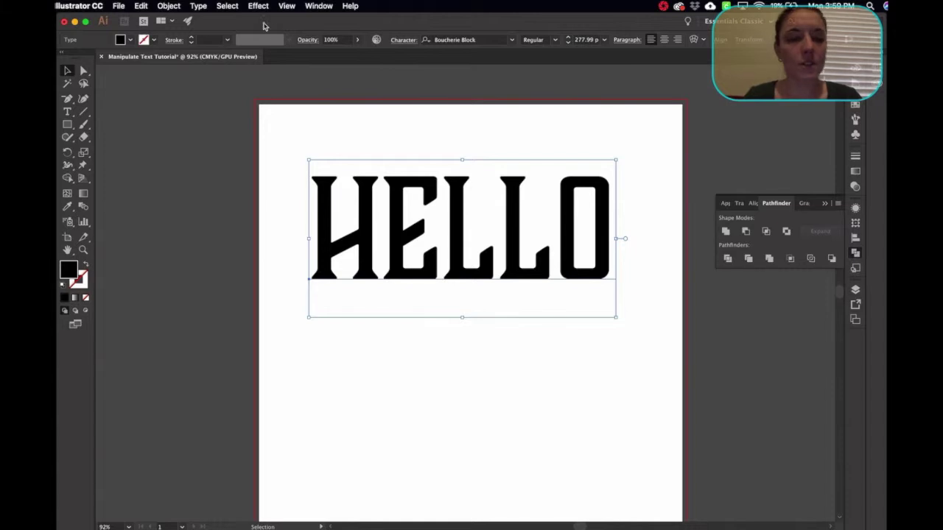
- Place a spare editable copy of HELLO on the pasteboard left of the artboard
left_click(189, 7)
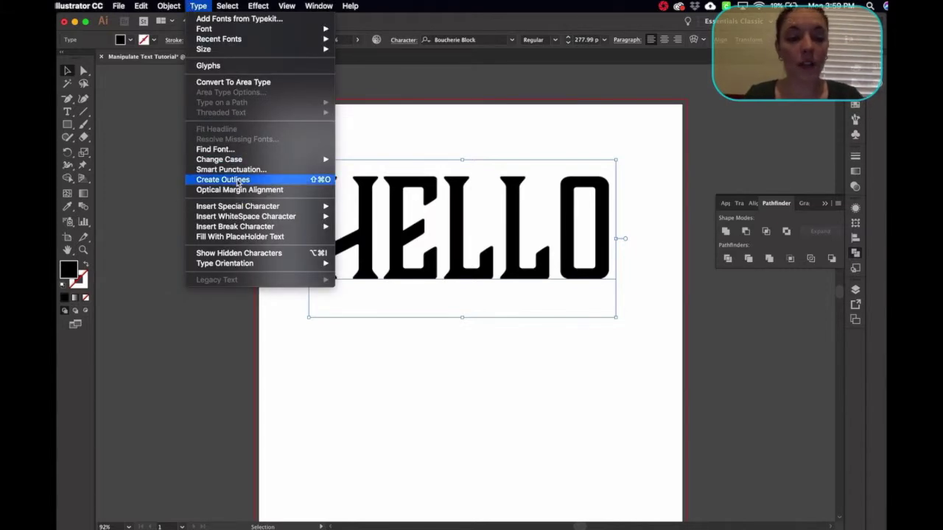
left_click(338, 309)
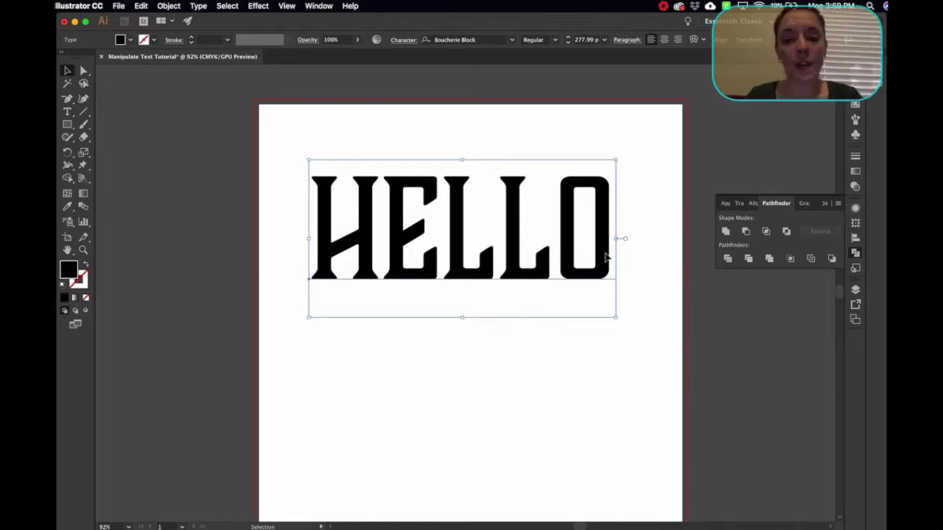
left_click_drag(571, 254, 82, 254)
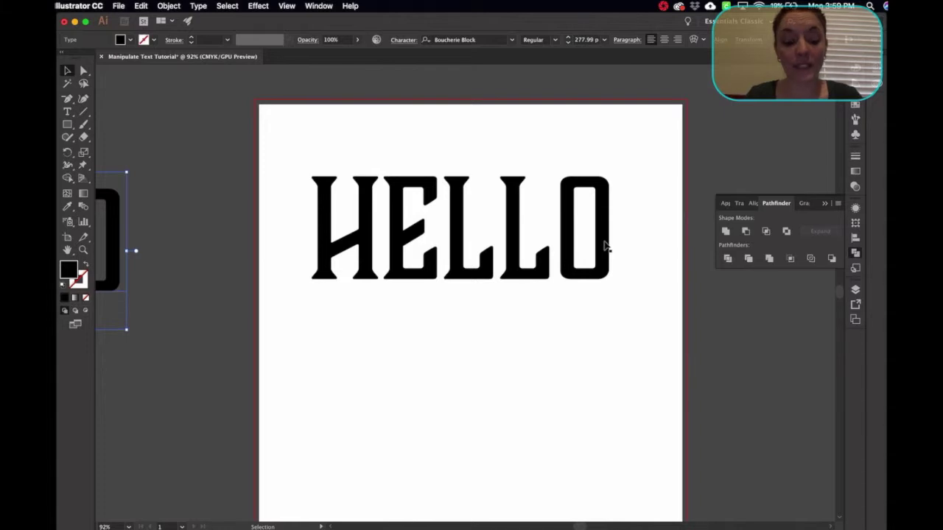
left_click_drag(605, 247, 175, 358)
key("Delete")
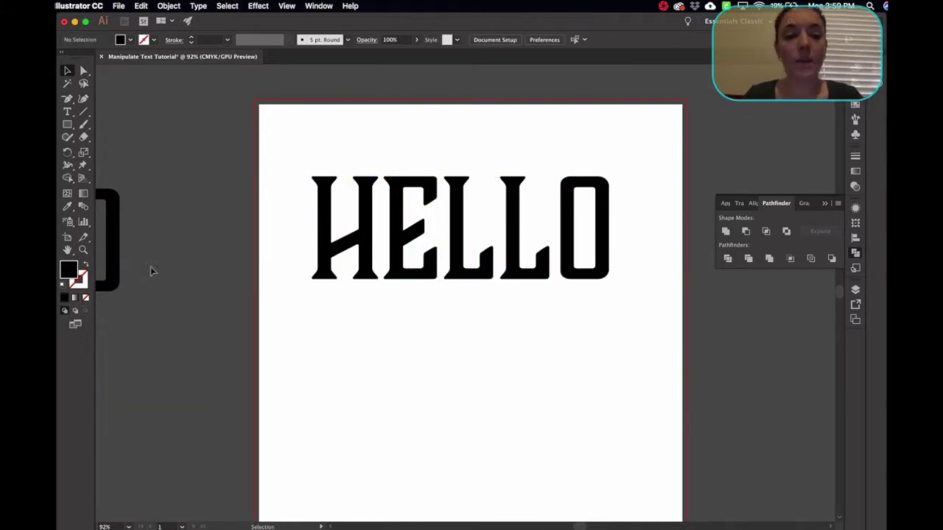
left_click_drag(117, 259, 184, 260)
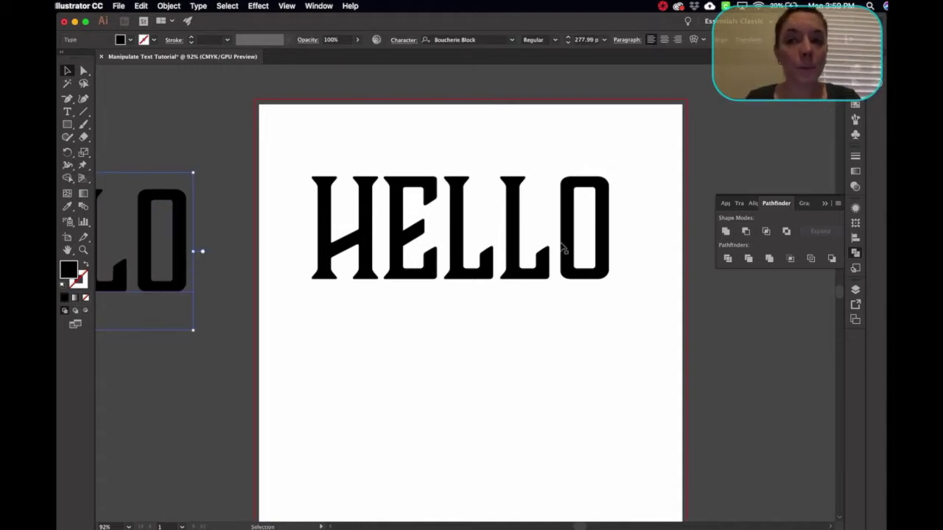
- Convert the artboard's HELLO to outlines with Type > Create Outlines
left_click(536, 246)
left_click(199, 6)
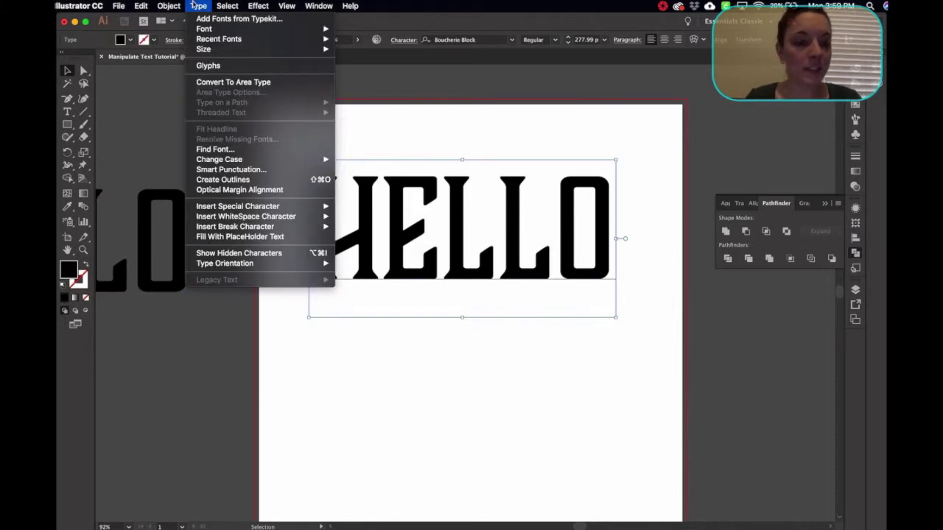
left_click(219, 188)
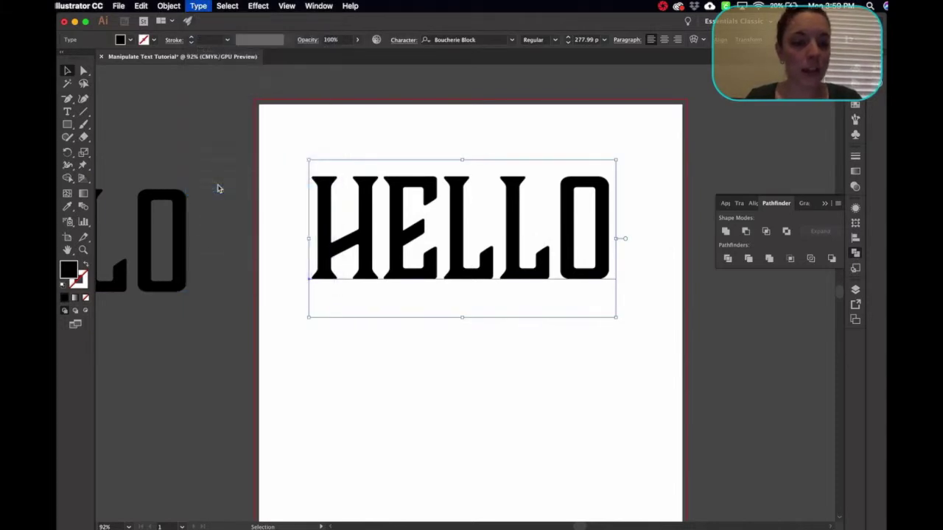
left_click(199, 6)
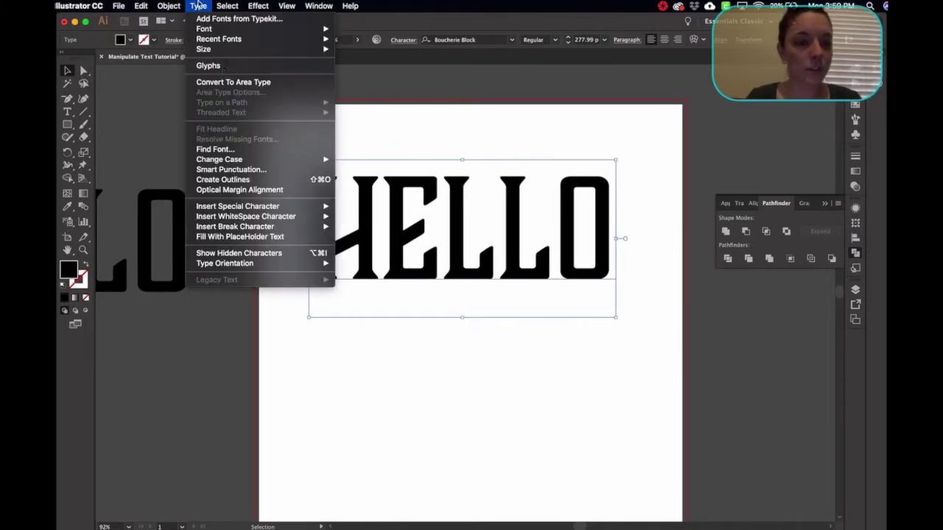
left_click(233, 183)
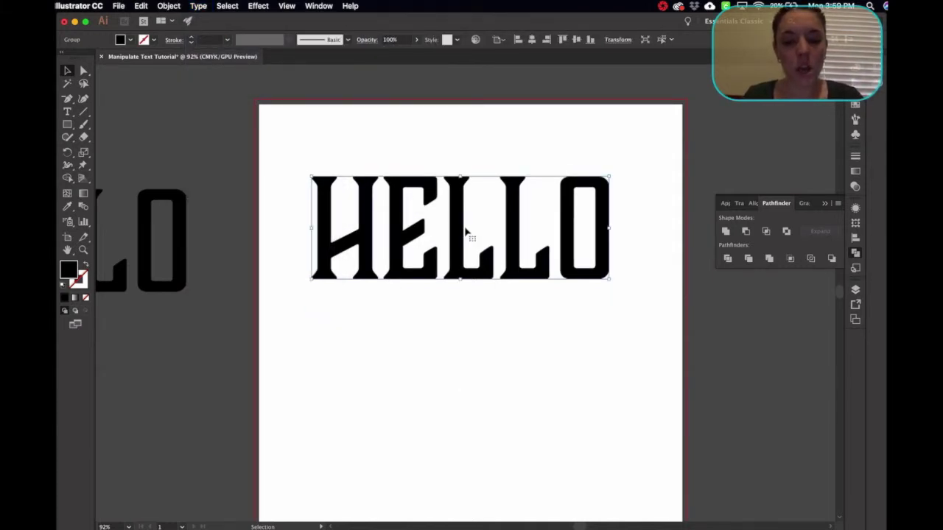
- Fill the outlined HELLO letters with crimson (#D33562)
key("a")
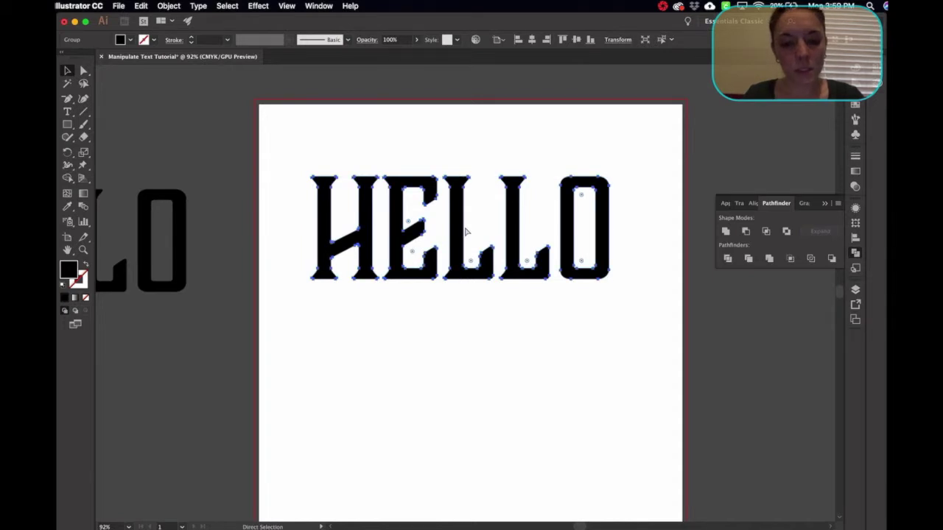
key("v")
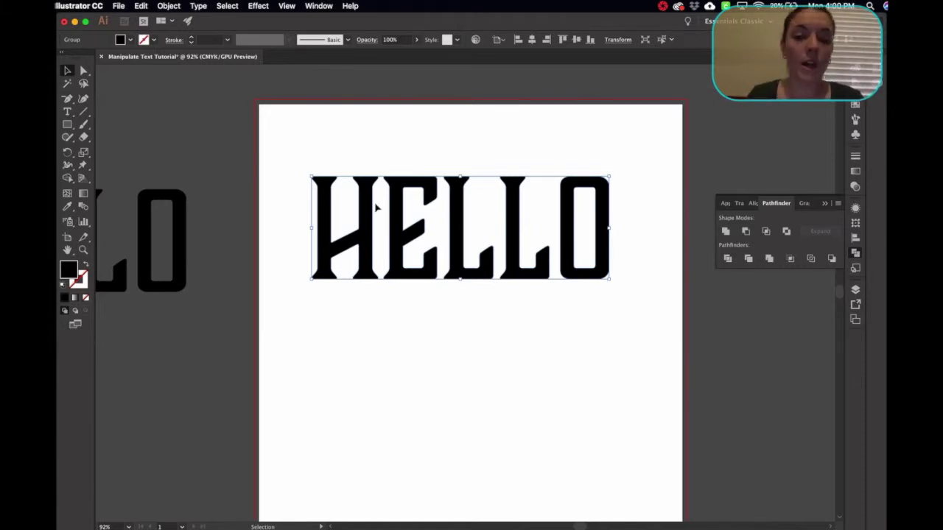
double_click(68, 270)
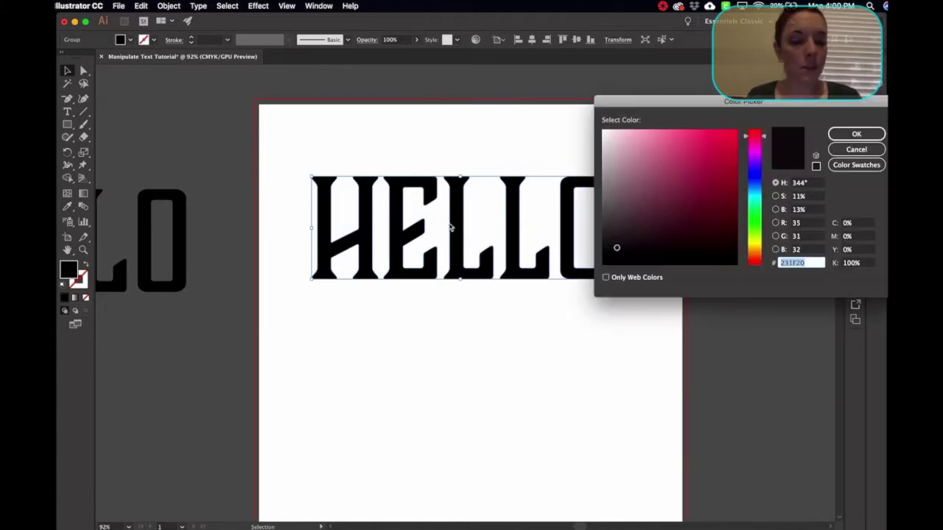
left_click(704, 152)
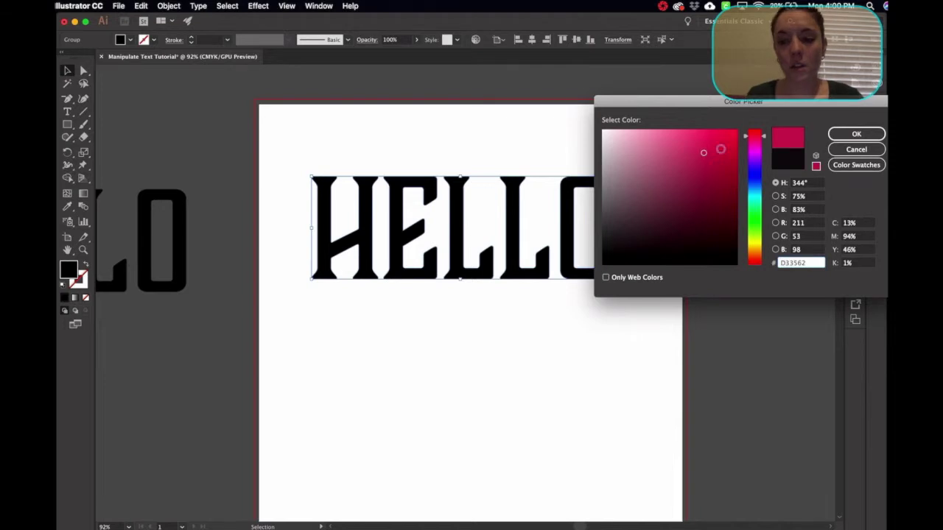
left_click(856, 133)
left_click(508, 337)
- Choose a teal fill colour in the Color Picker for the next shape
left_click(488, 256)
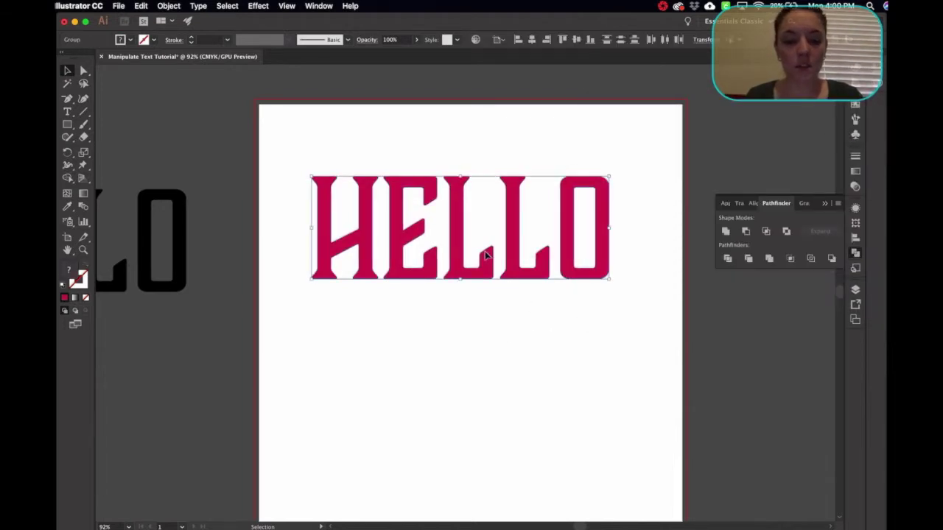
double_click(68, 270)
left_click(761, 186)
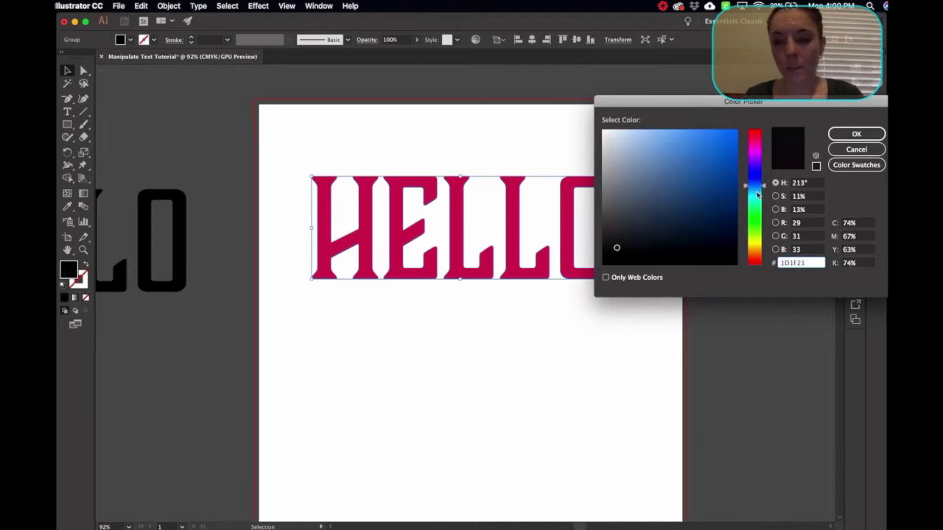
left_click(758, 194)
left_click(719, 160)
left_click(855, 134)
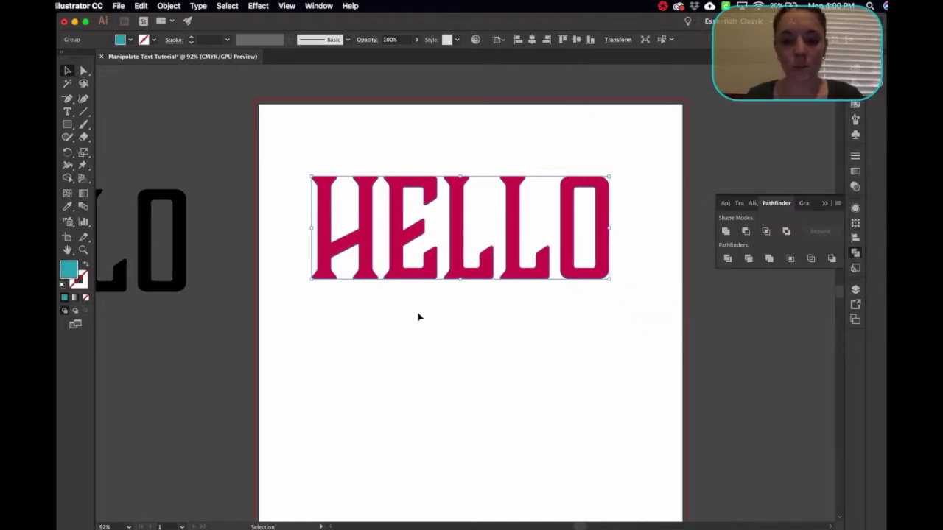
left_click(390, 356)
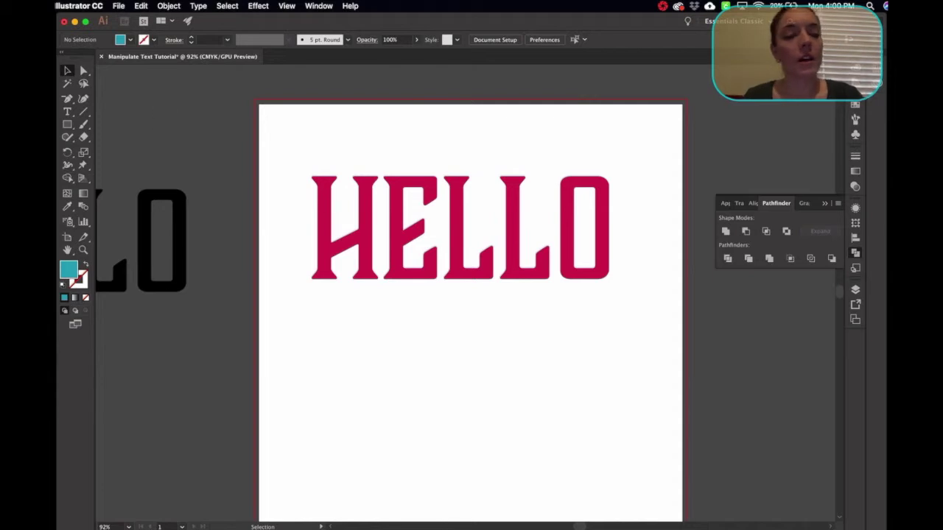
- Draw a closed Pen path with a wavy lower edge and square top corners over HELLO
left_click_drag(68, 98, 108, 98)
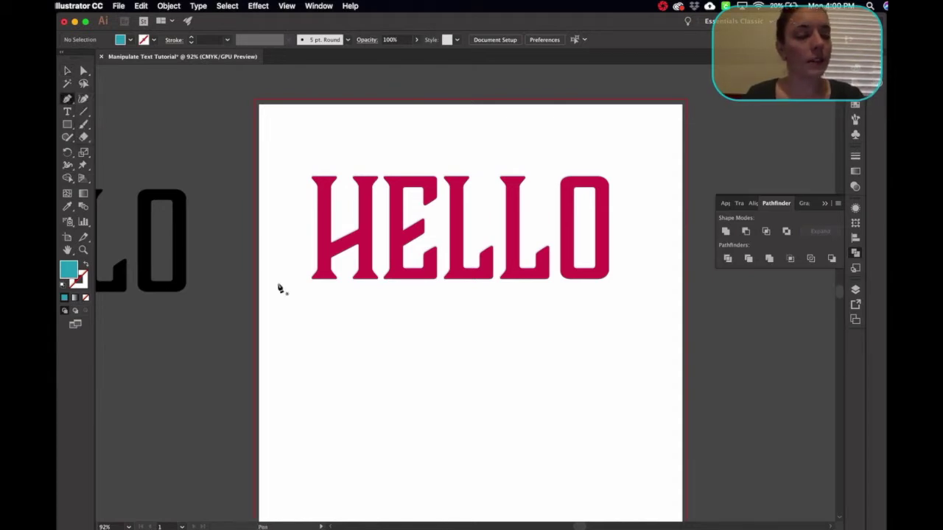
left_click(300, 241)
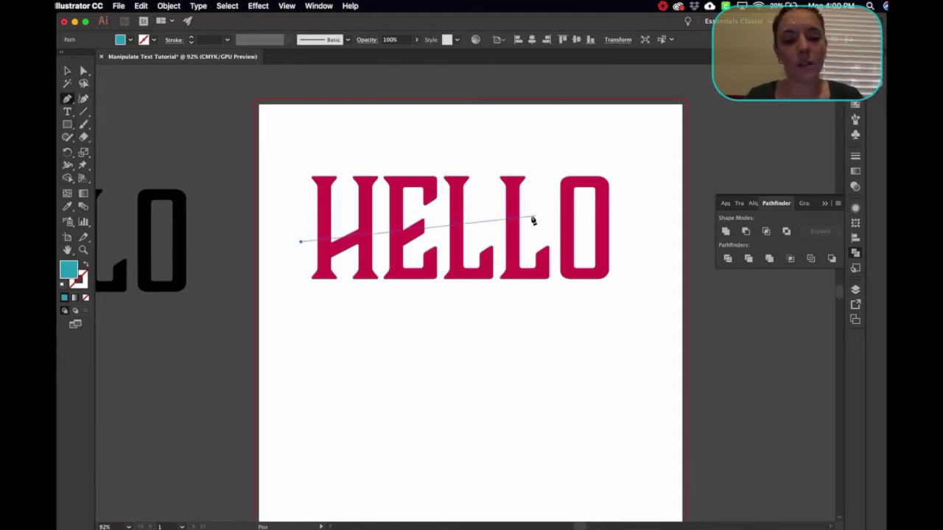
left_click_drag(450, 218, 541, 240)
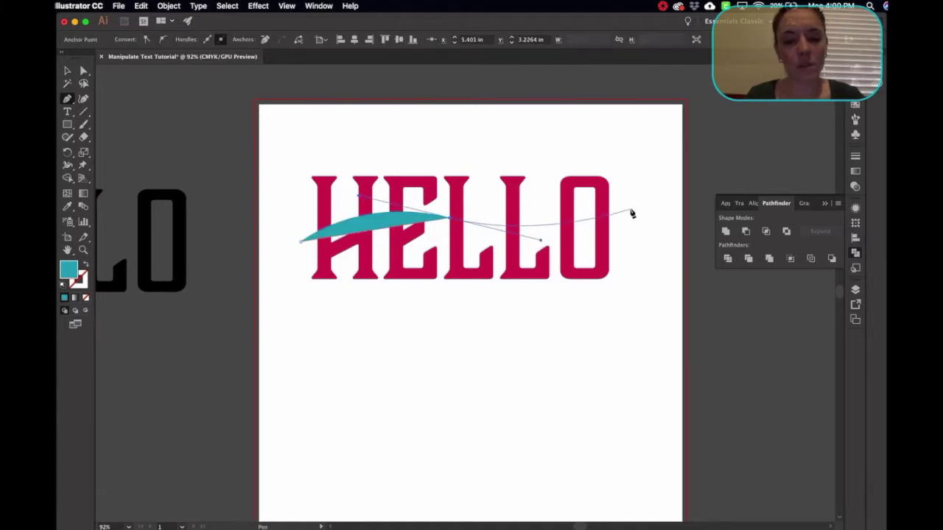
left_click(630, 211)
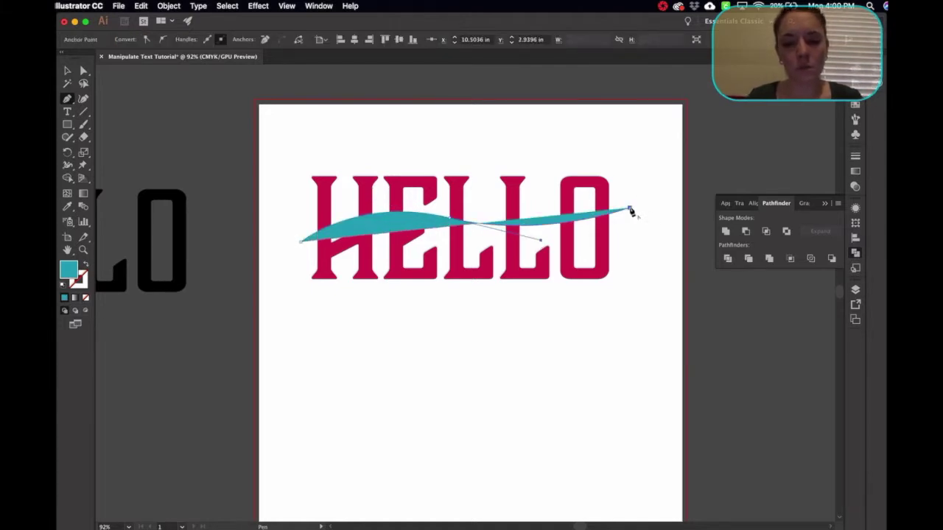
left_click(630, 154)
left_click(295, 154)
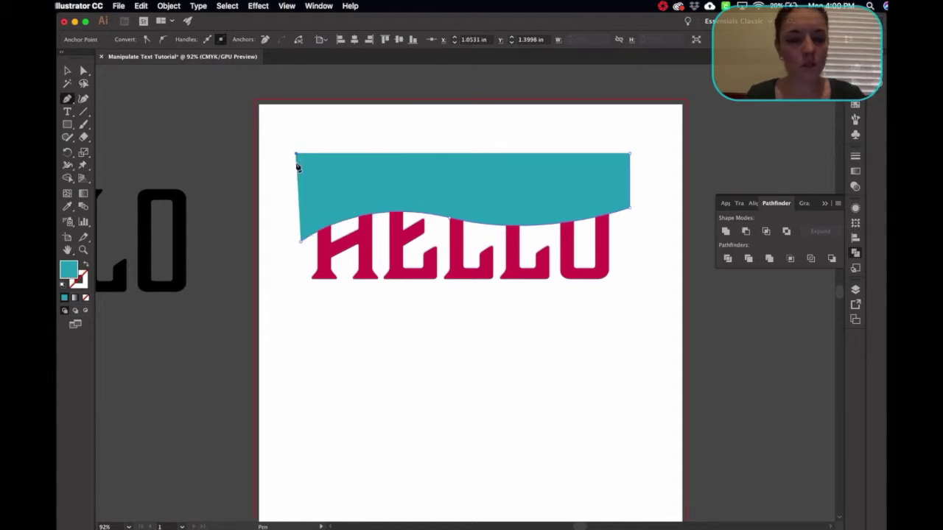
left_click(300, 248)
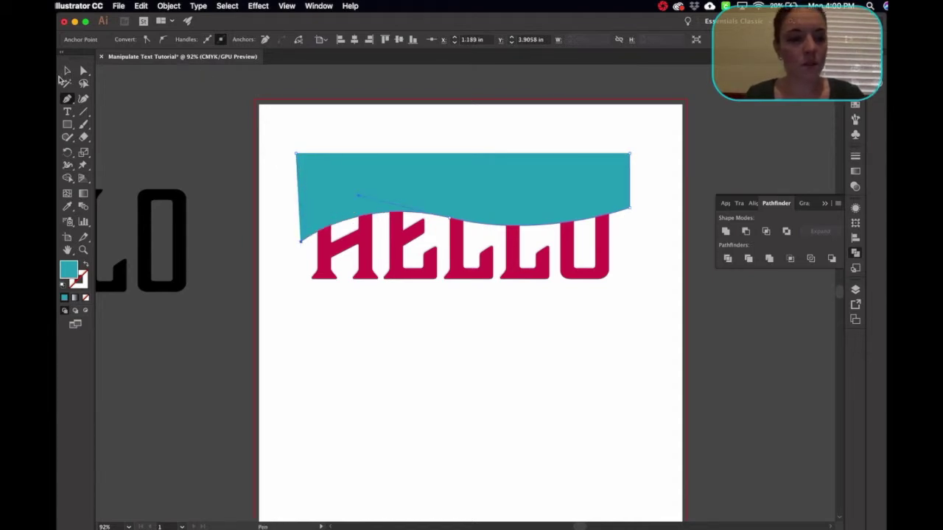
left_click(67, 70)
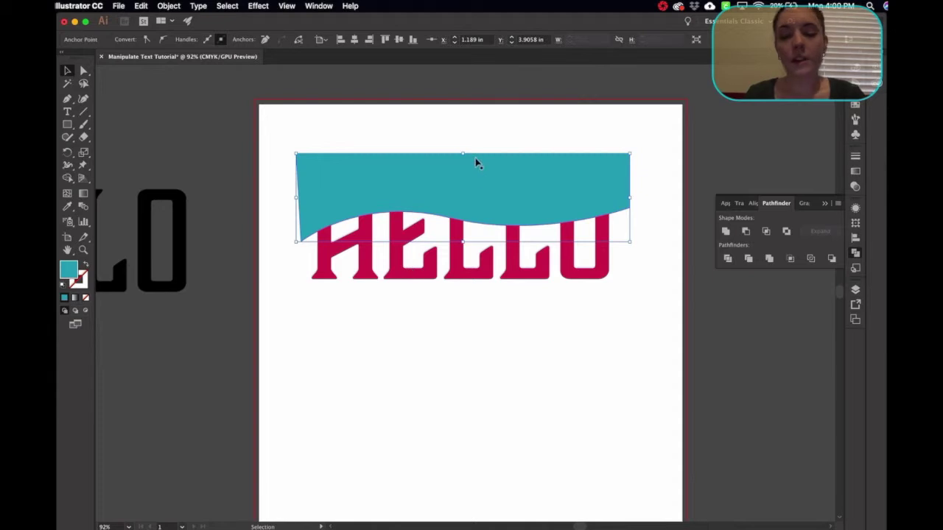
left_click(467, 361)
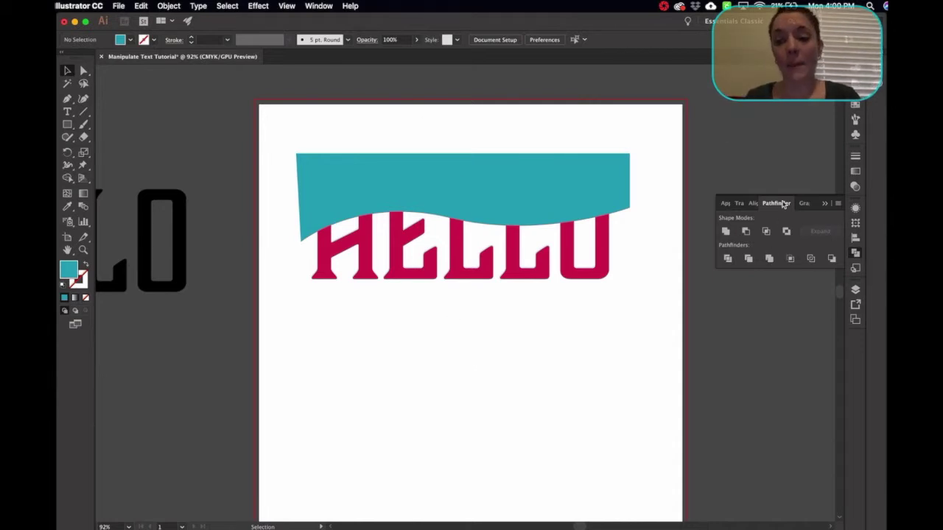
left_click(319, 6)
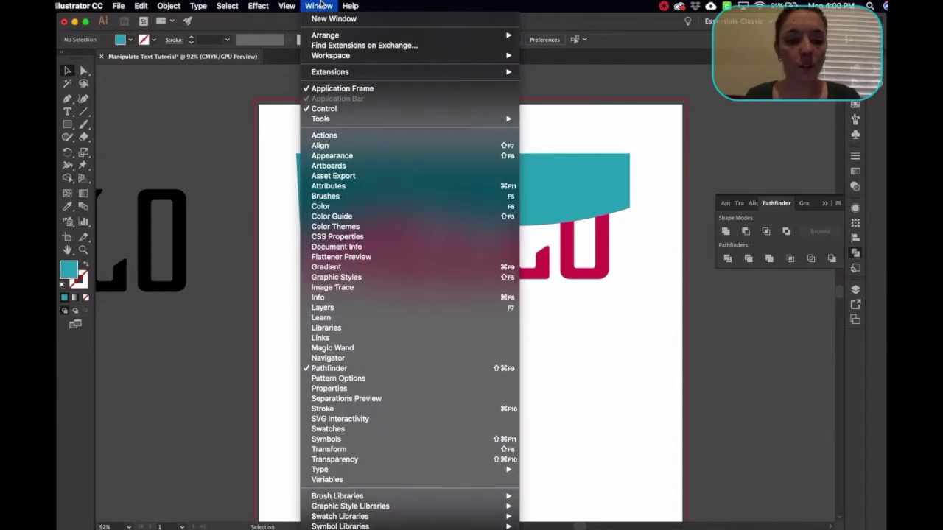
left_click(678, 334)
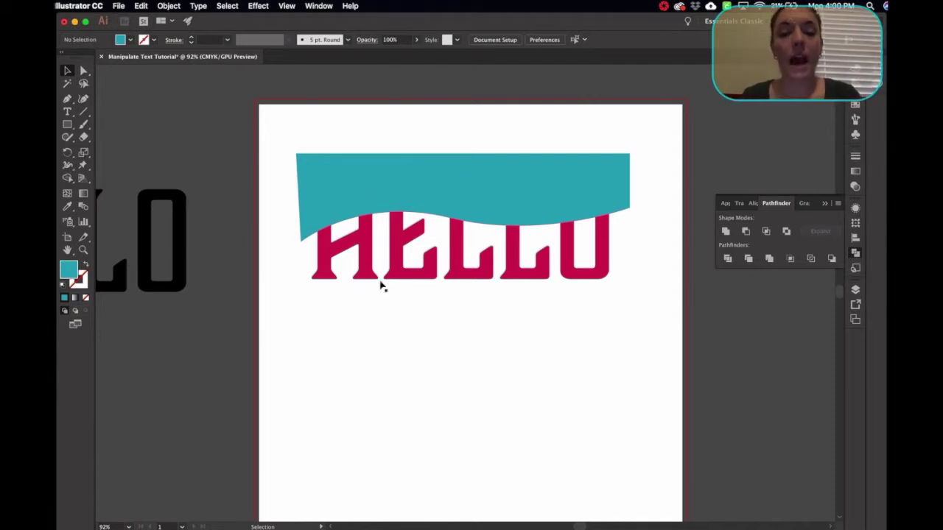
left_click(444, 193)
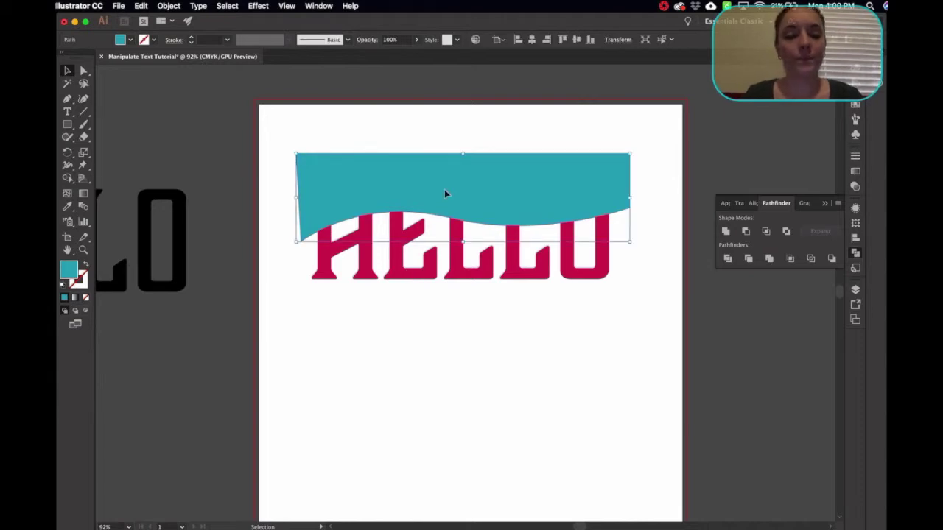
- Nudge the teal banner slightly downward over HELLO
key("shift+Down")
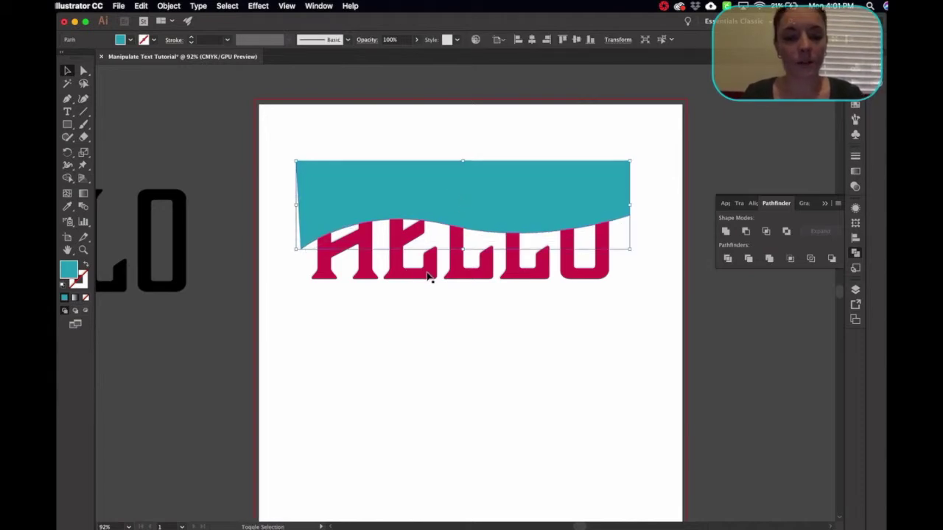
left_click(427, 275, "shift")
left_click(448, 368)
left_click(498, 213)
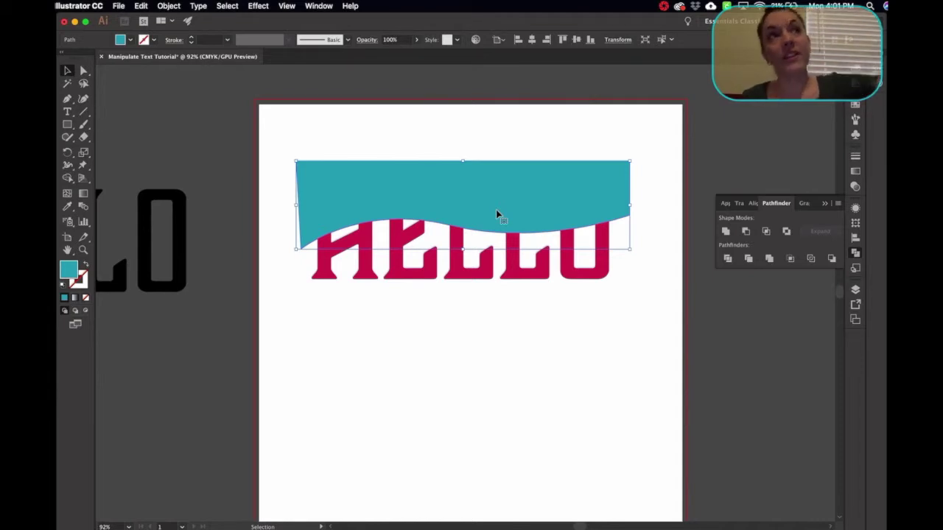
- Try Pathfinder Minus Front on the banner and HELLO, then undo it
left_click(457, 268, "shift")
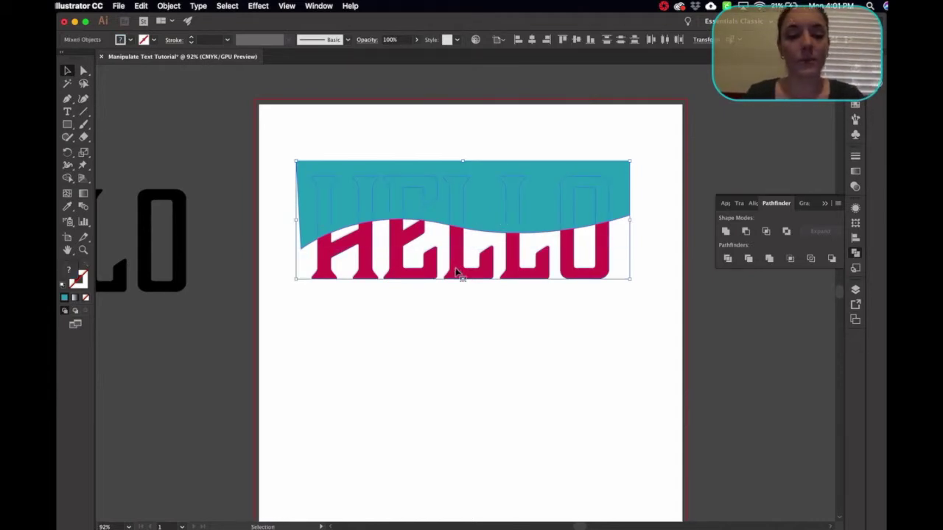
left_click(746, 232)
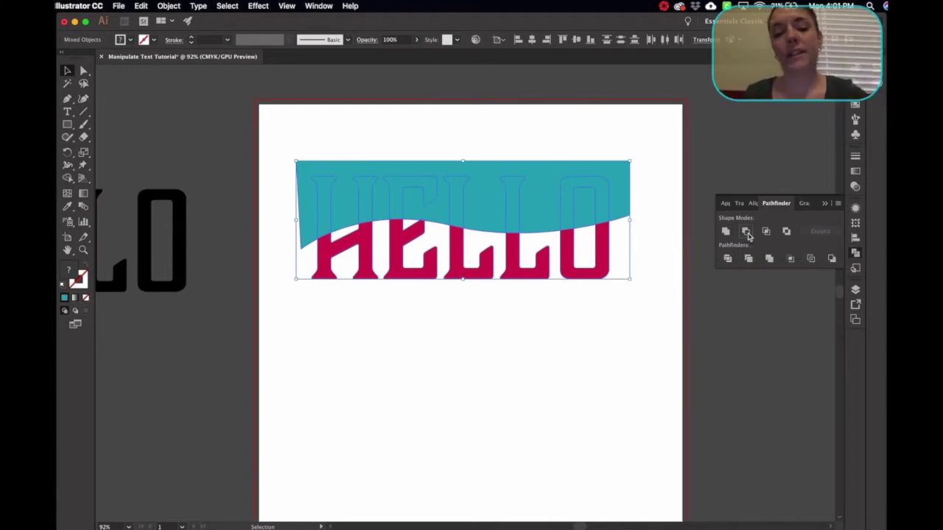
left_click(560, 365)
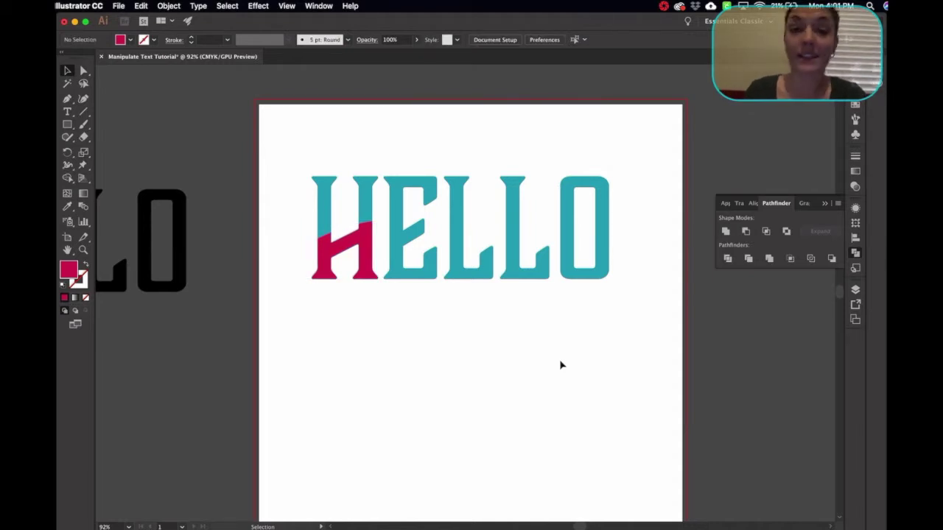
key("super+z")
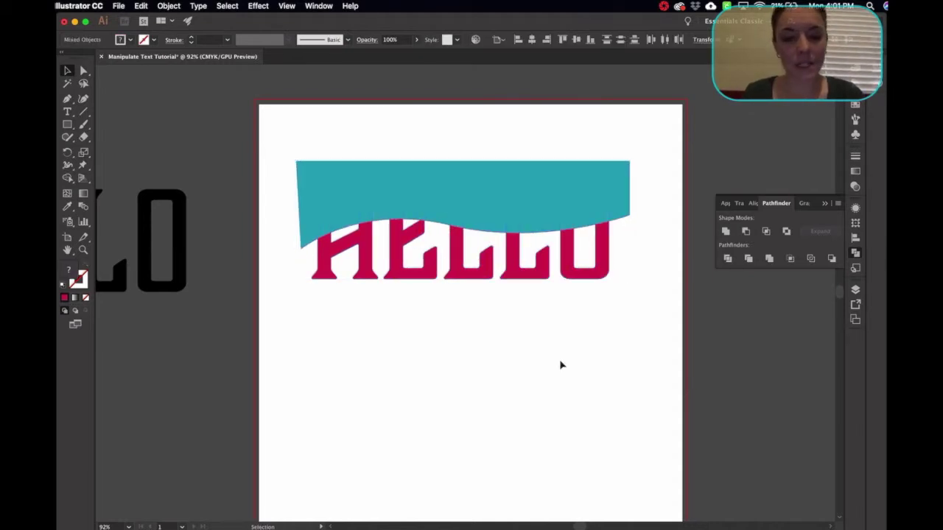
left_click(482, 284)
left_click(168, 6)
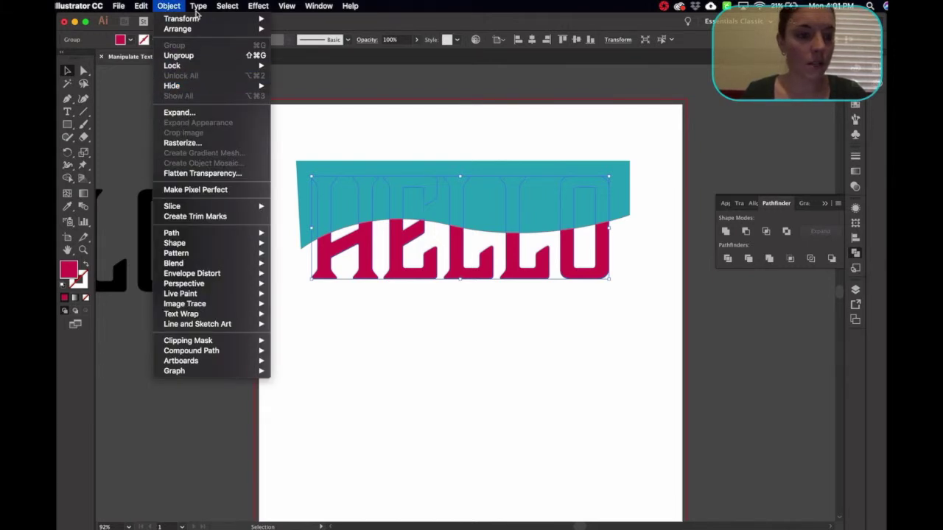
mouse_move(214, 263)
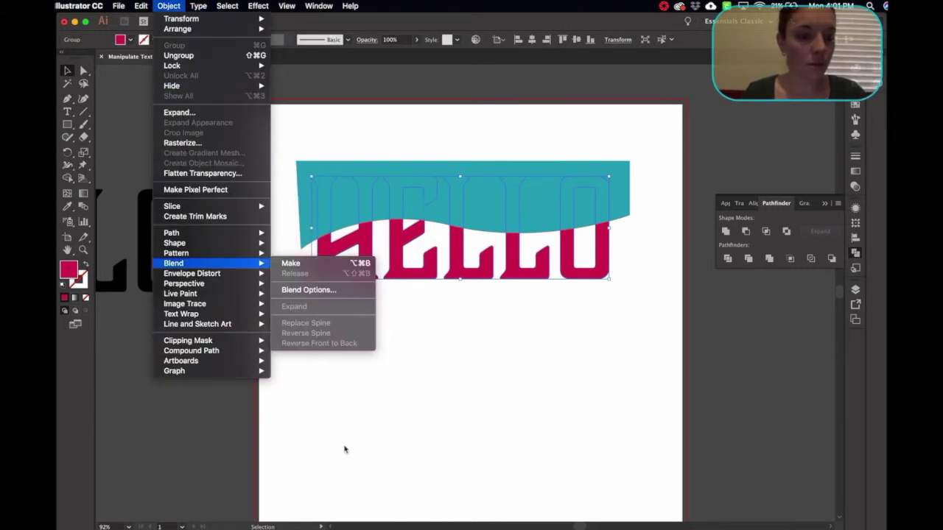
left_click(399, 423)
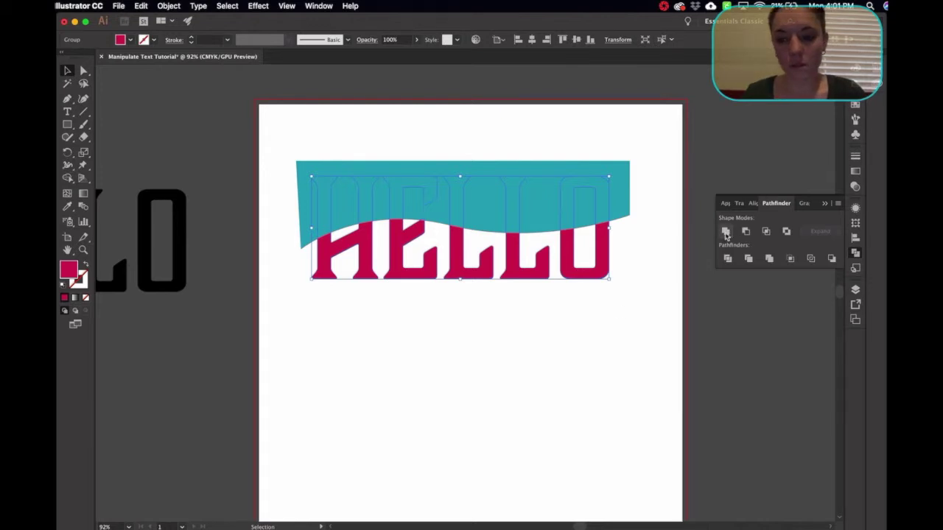
left_click(476, 346)
left_click(511, 172)
left_click(521, 279, "shift")
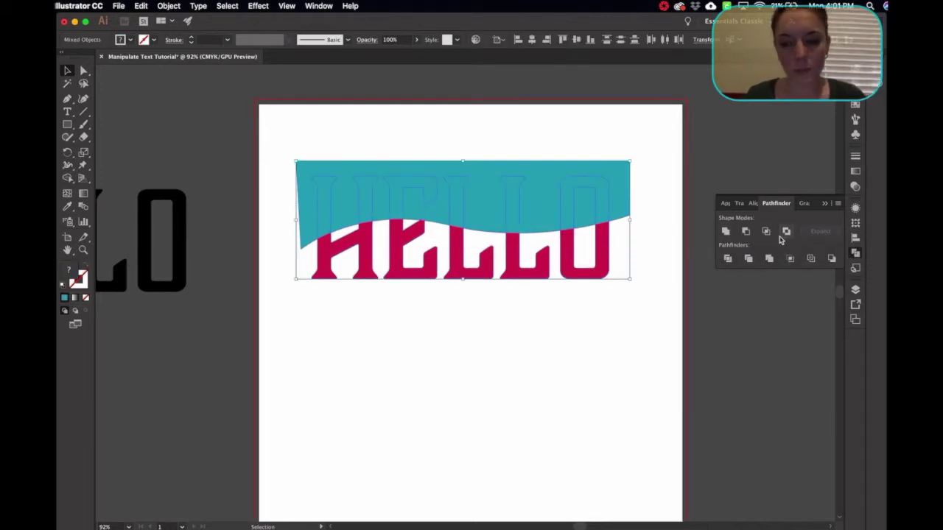
left_click(746, 232)
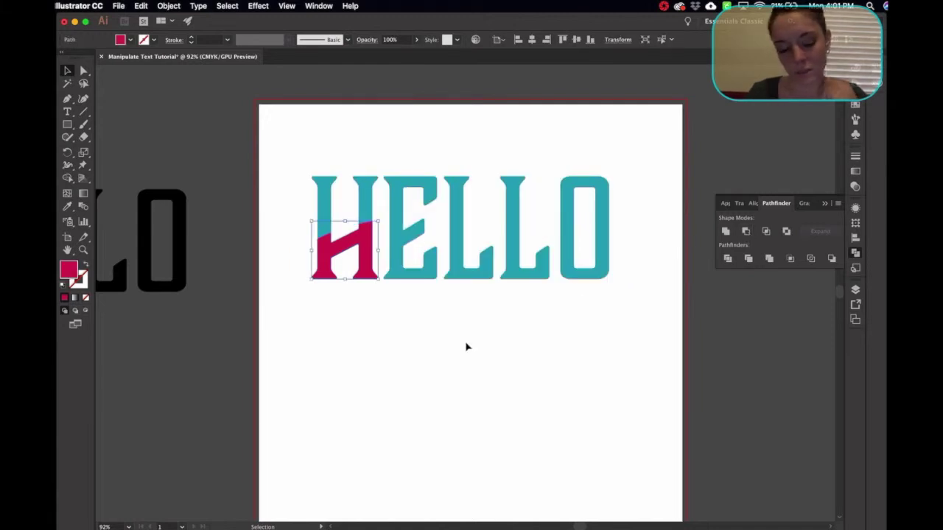
key("super+z")
left_click(462, 278)
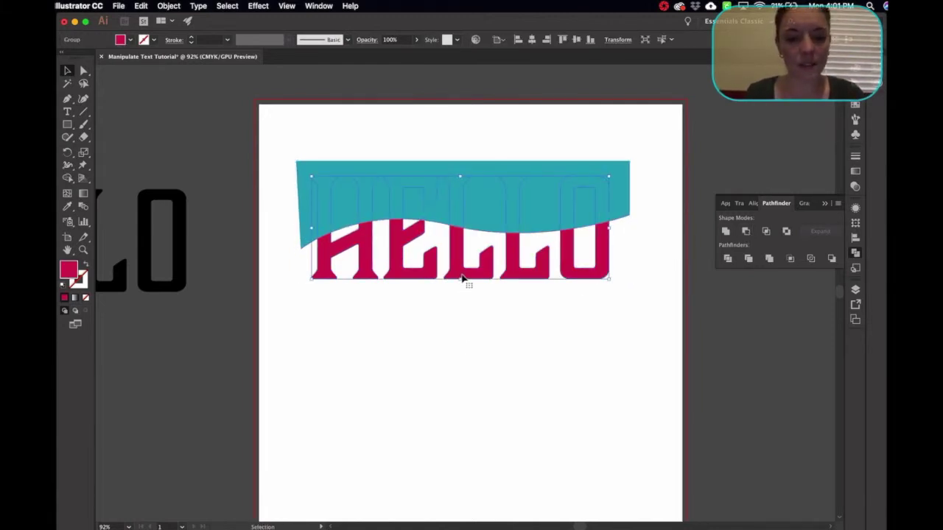
- Duplicate the teal wave and red HELLO together into a copy below
left_click(486, 154)
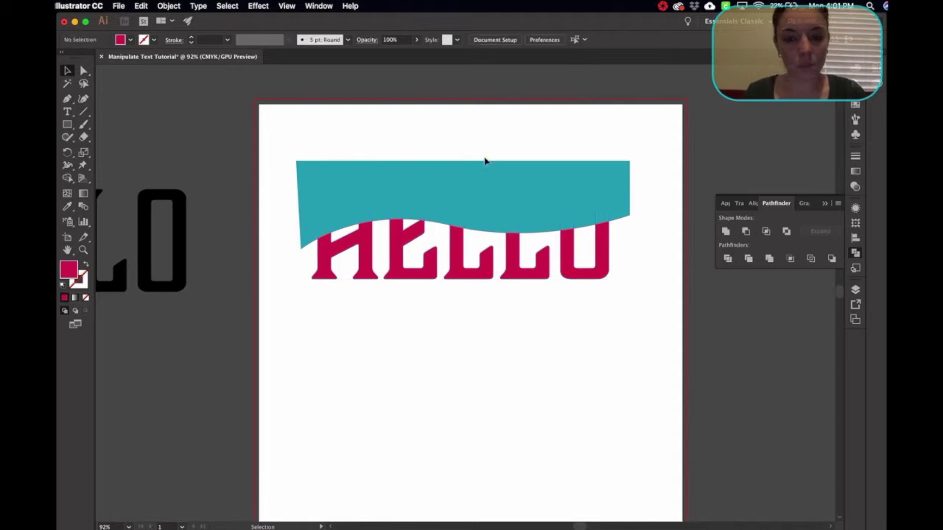
left_click(459, 277)
left_click(473, 250)
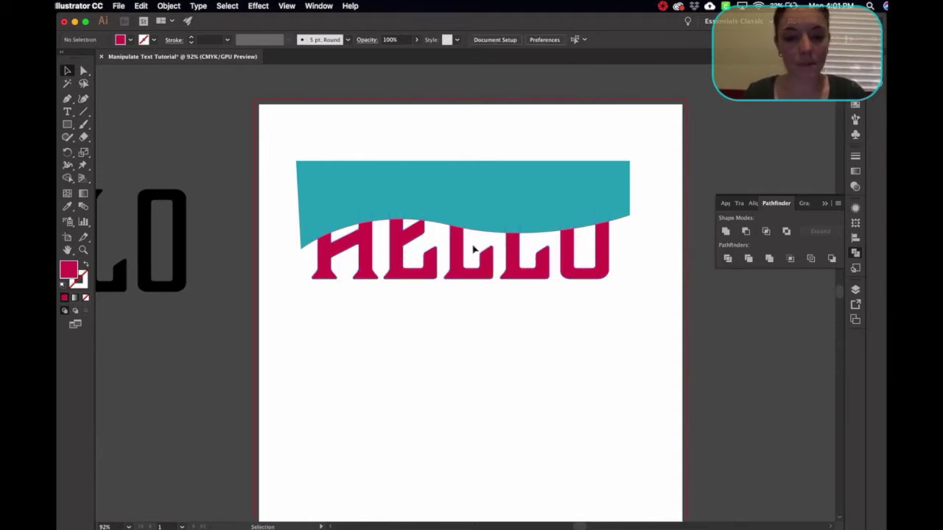
left_click(502, 163)
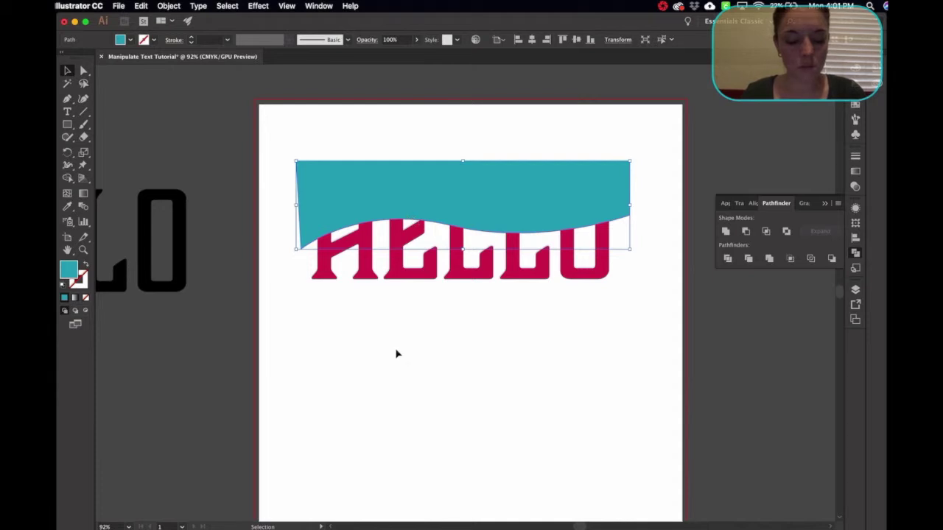
left_click(464, 270, "shift")
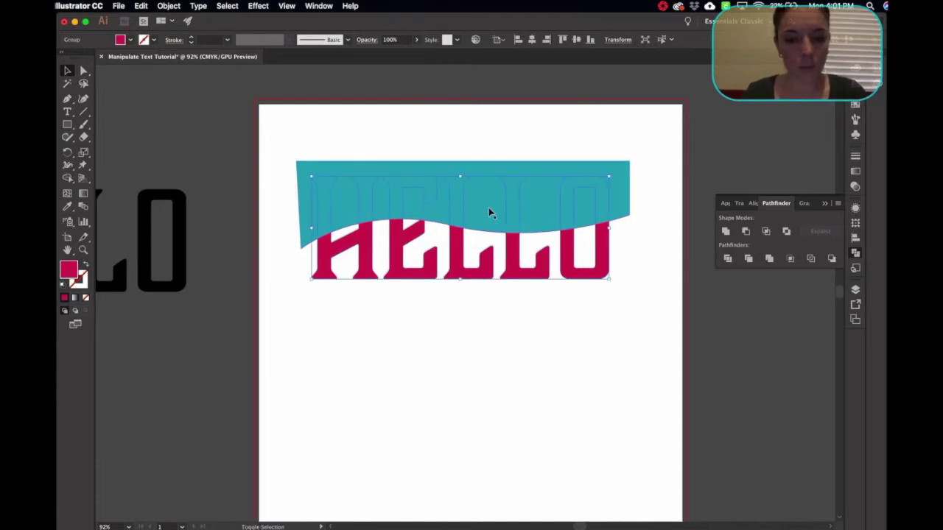
left_click_drag(493, 193, 494, 363)
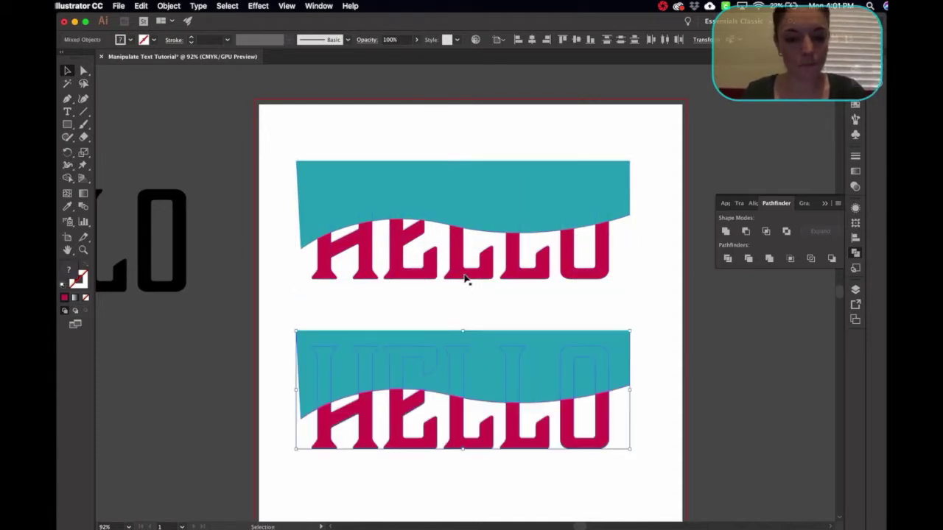
- Split the top HELLO along the teal wave with Pathfinder Divide
left_click(466, 193)
left_click(364, 275, "shift")
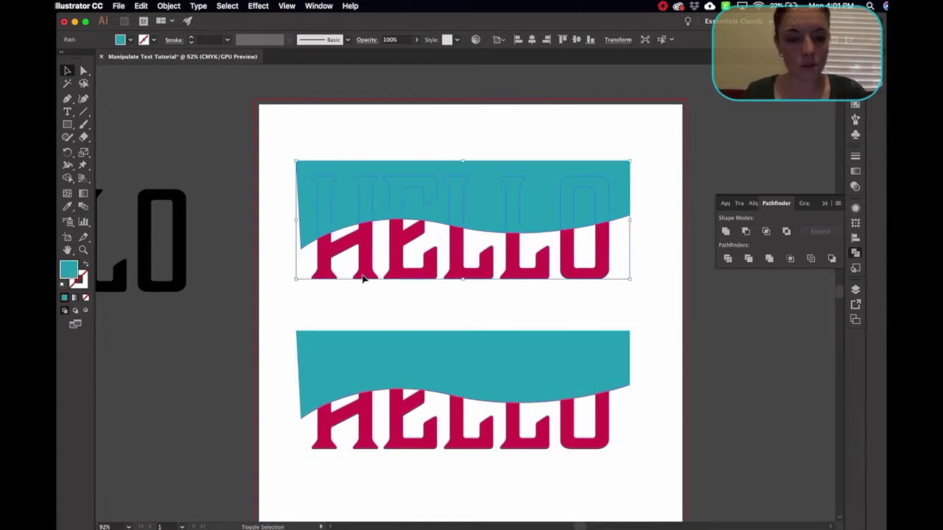
left_click(746, 231)
- Ungroup the divided pieces and delete the middle teal wave band
left_click(436, 385)
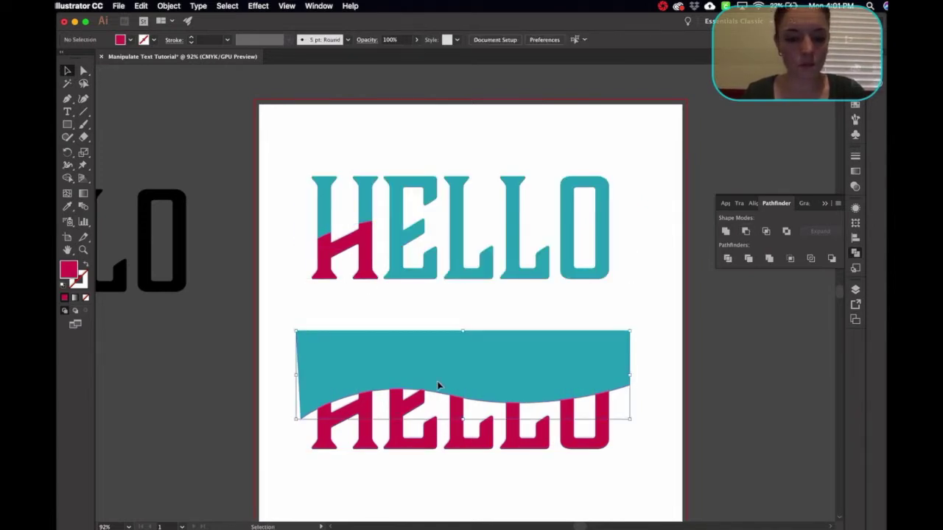
scroll(437, 441, "down", 1)
scroll(437, 441, "down", 3)
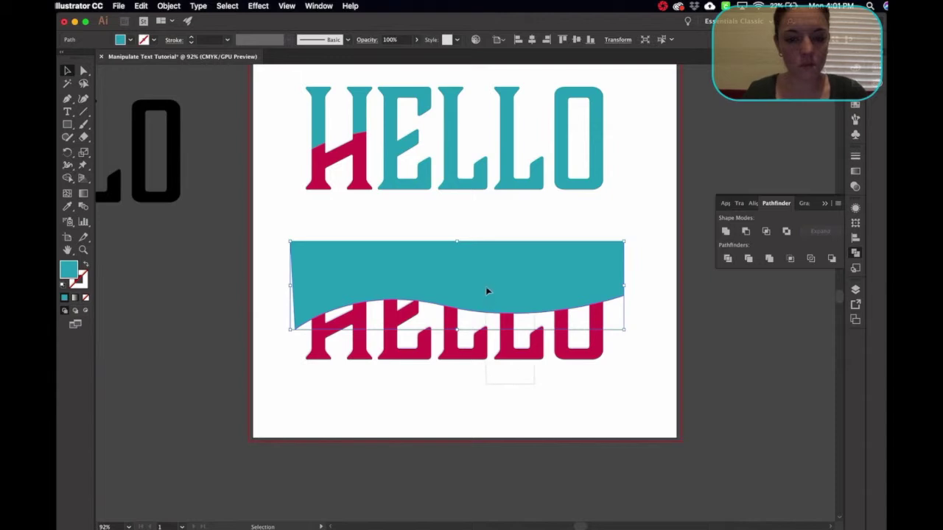
left_click(511, 332, "shift")
left_click_drag(496, 277, 513, 418)
scroll(512, 418, "down", 2)
scroll(513, 418, "up", 2)
right_click(294, 326)
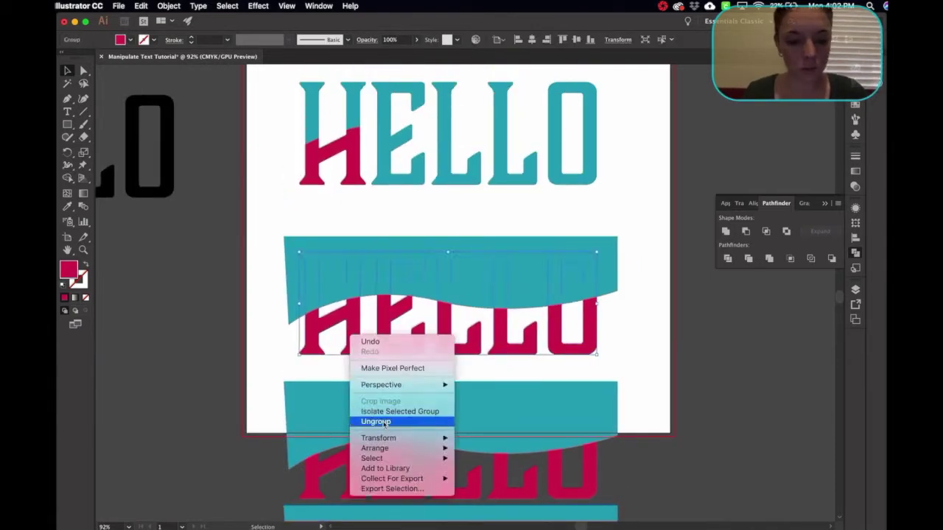
left_click(358, 419)
key("Delete")
left_click_drag(404, 181, 403, 181)
- Delete the lower teal wave band and the ungrouped wave piece
scroll(463, 389, "down", 3)
left_click(450, 417)
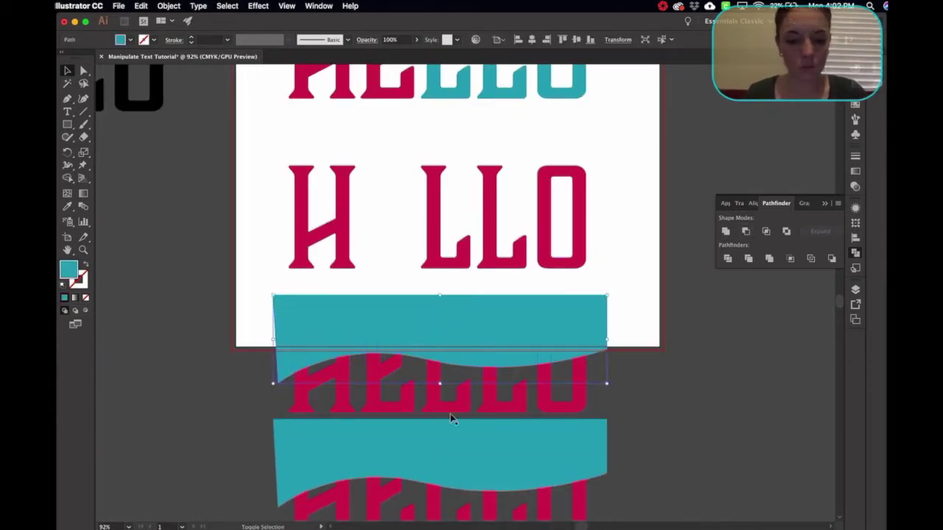
key("Delete")
left_click_drag(450, 368, 467, 205)
scroll(466, 205, "up", 3)
scroll(466, 204, "down", 3)
right_click(479, 393)
left_click(516, 481)
left_click(532, 381)
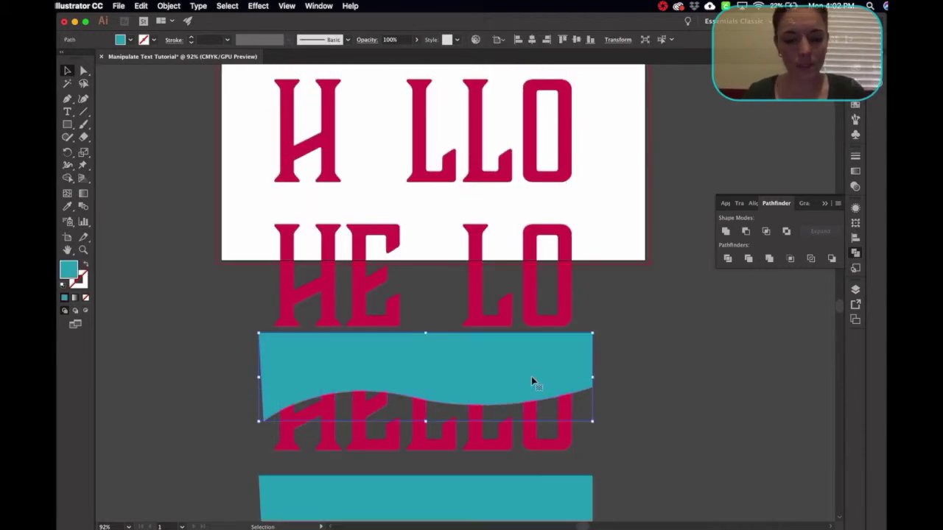
key("Delete")
- Remove the remaining teal wave and the leftover lower letter copies
left_click_drag(482, 427, 502, 143)
scroll(502, 143, "down", 3)
left_click(564, 368)
key("Delete")
scroll(564, 368, "up", 5)
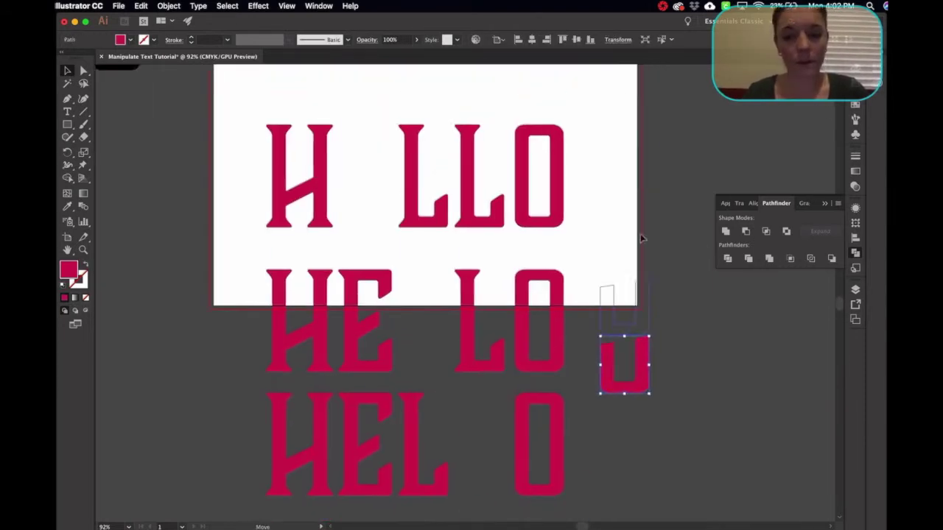
key("super+minus")
key("super+minus")
key("super+minus")
key("Delete")
key("super+1")
left_click(572, 230)
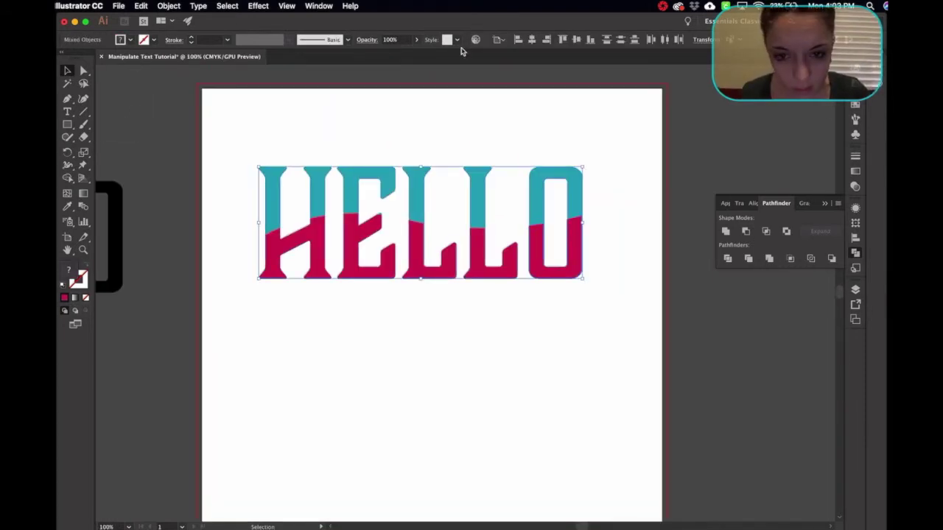
- Ungroup the two-tone HELLO into separate letters
right_click(480, 179)
left_click(408, 390)
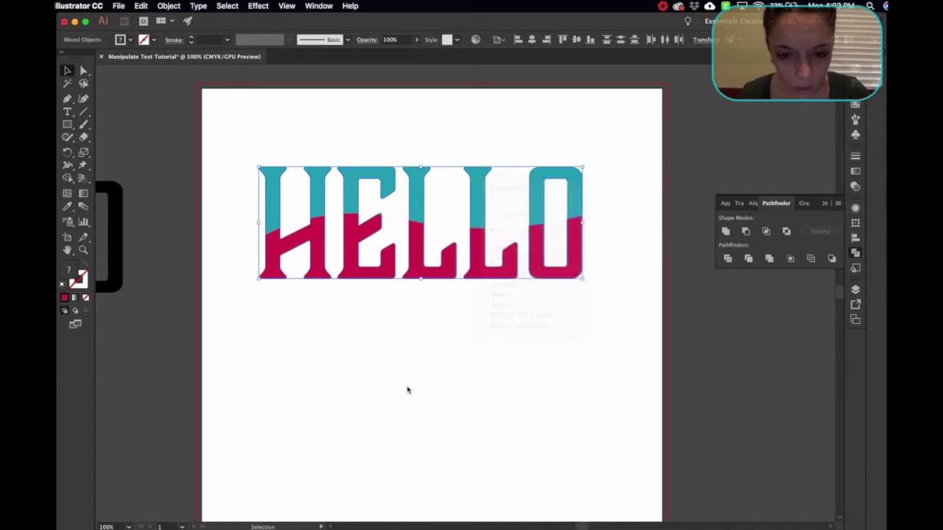
left_click(407, 390)
left_click(414, 186)
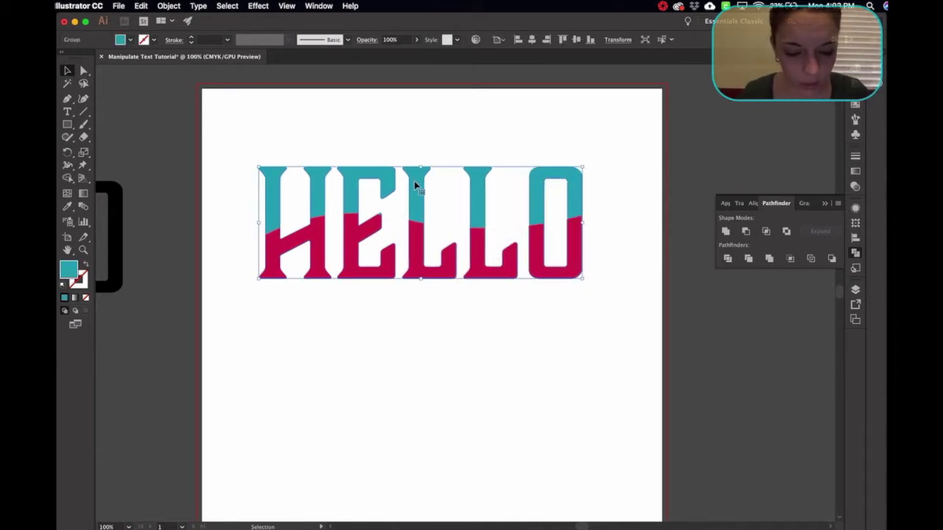
right_click(416, 188)
left_click(449, 281)
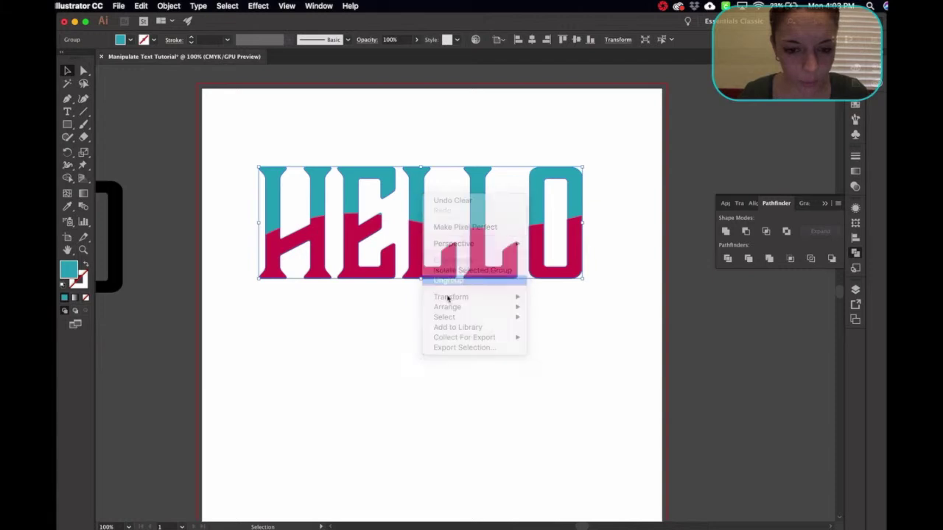
- Select the O and set Align To to Align to Selection
left_click(575, 298)
left_click(558, 218)
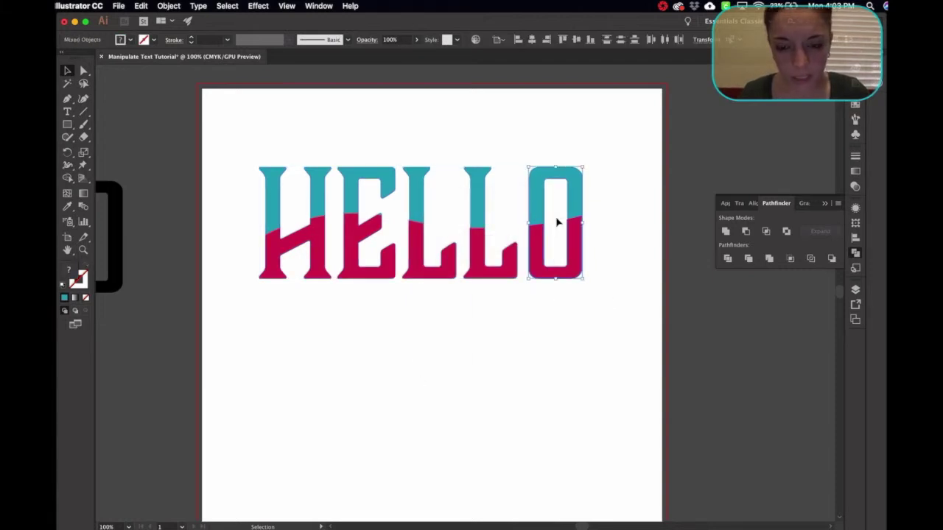
left_click(499, 40)
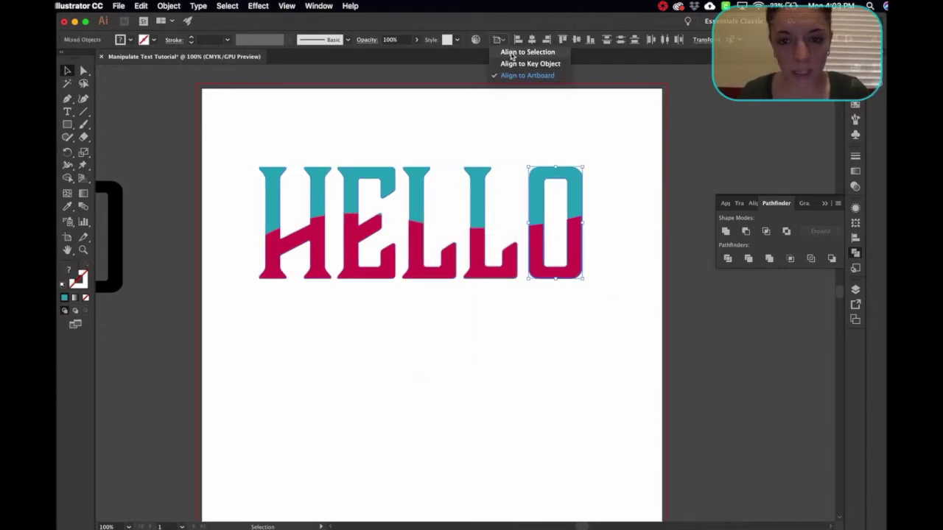
left_click(516, 48)
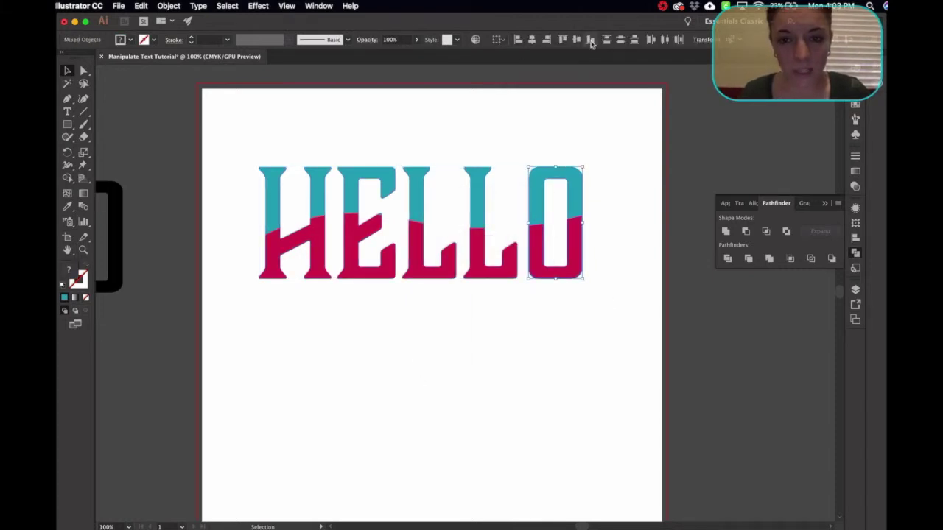
left_click(318, 5)
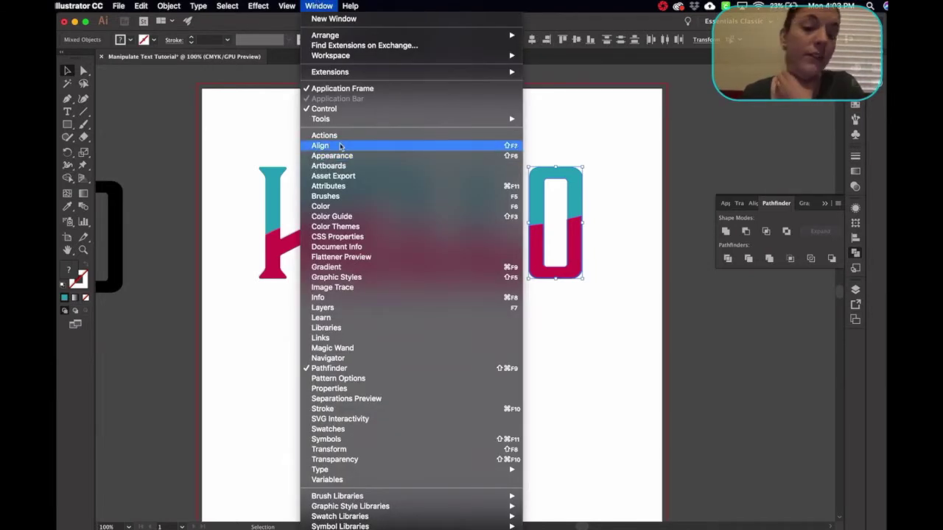
left_click(584, 67)
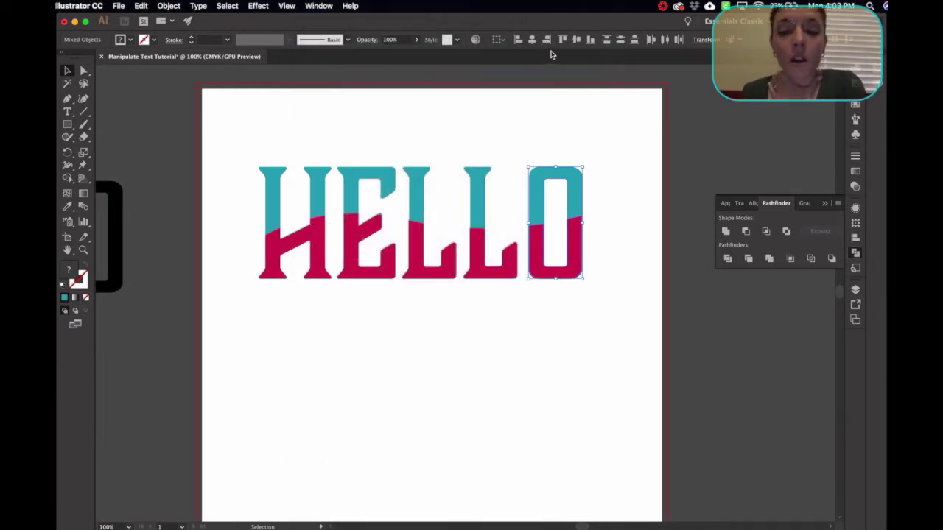
- Select each letter in turn (O, L, L, E, H) to inspect its pieces
left_click(547, 331)
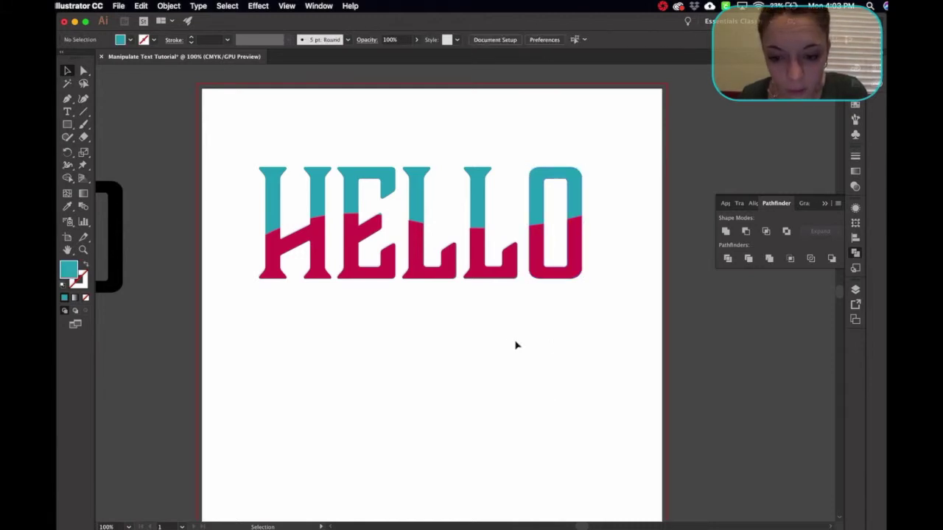
left_click_drag(597, 291, 553, 217)
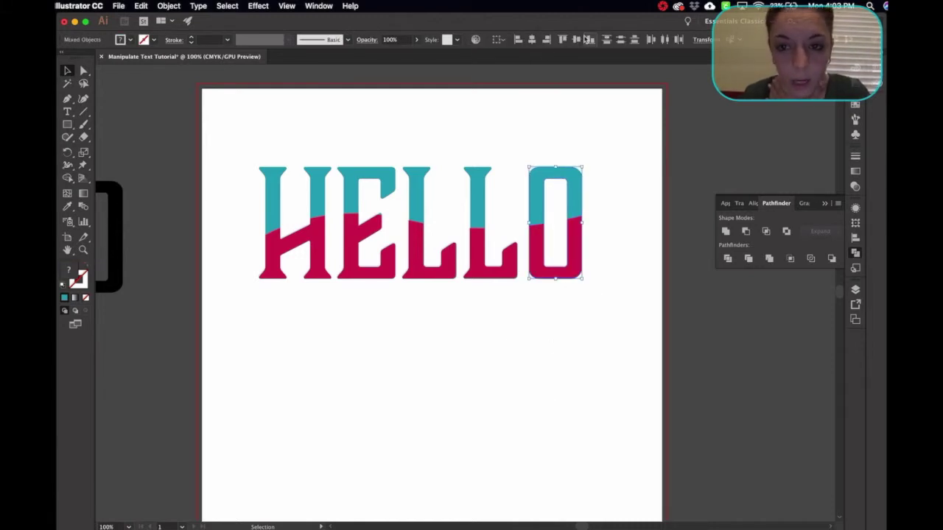
left_click(526, 324)
left_click(502, 234)
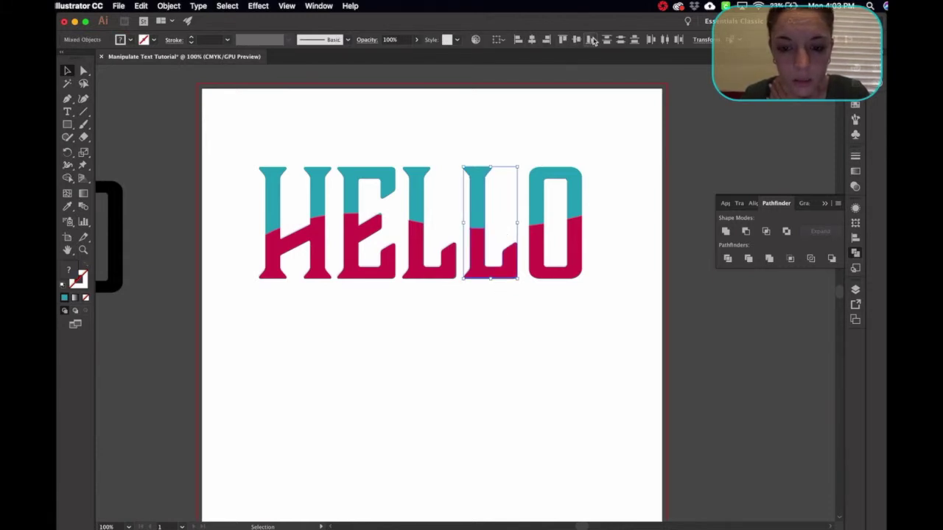
left_click(444, 307)
left_click(431, 236)
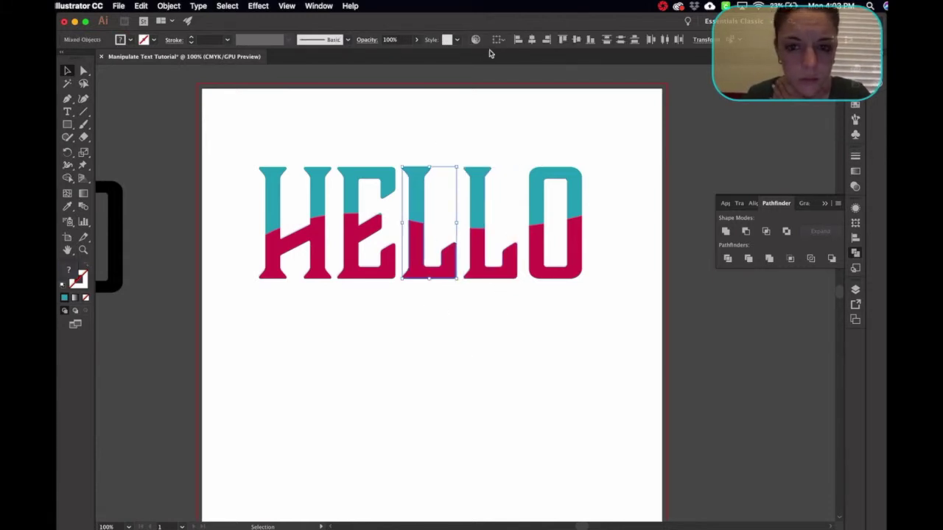
left_click(422, 324)
left_click_drag(380, 335, 359, 269)
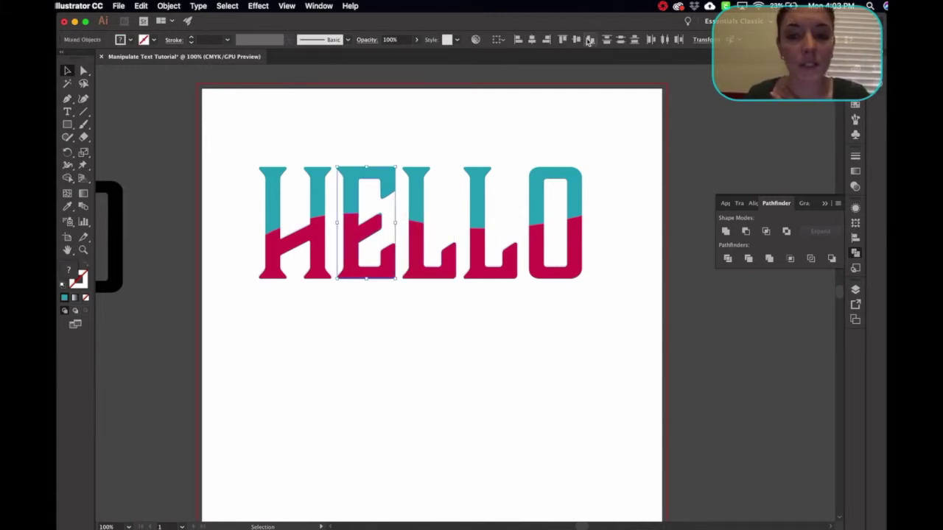
left_click(318, 349)
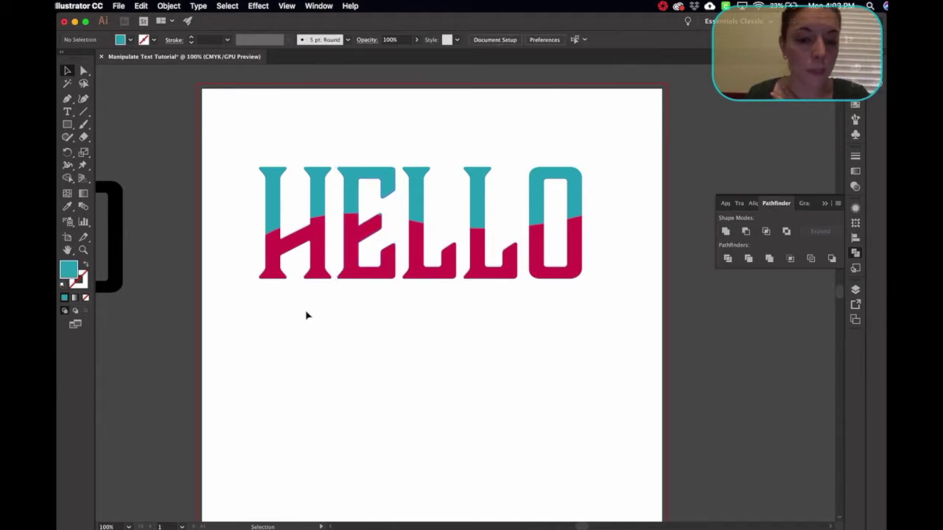
left_click_drag(307, 315, 266, 242)
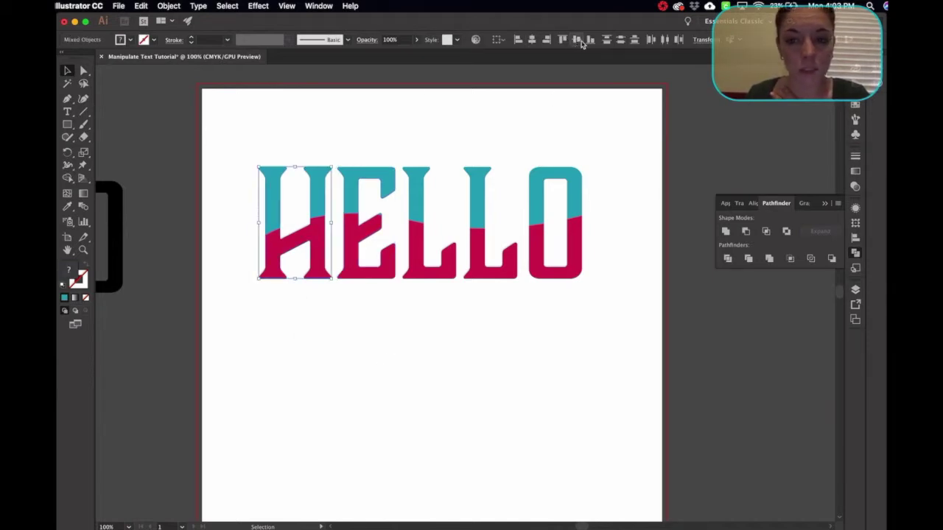
left_click(492, 372)
- Offset the red lower parts of H, E, L, L, O slightly down-left
left_click(322, 242)
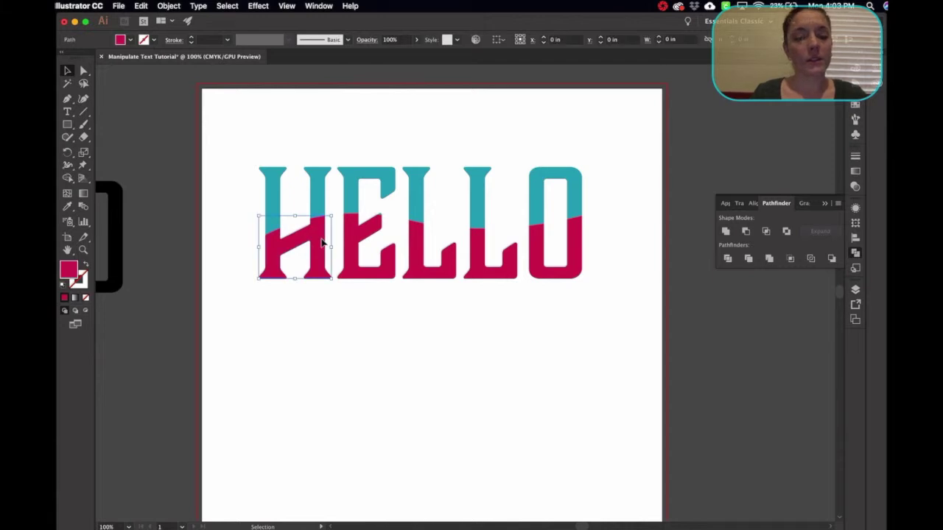
left_click(363, 249, "shift")
left_click(429, 265, "shift")
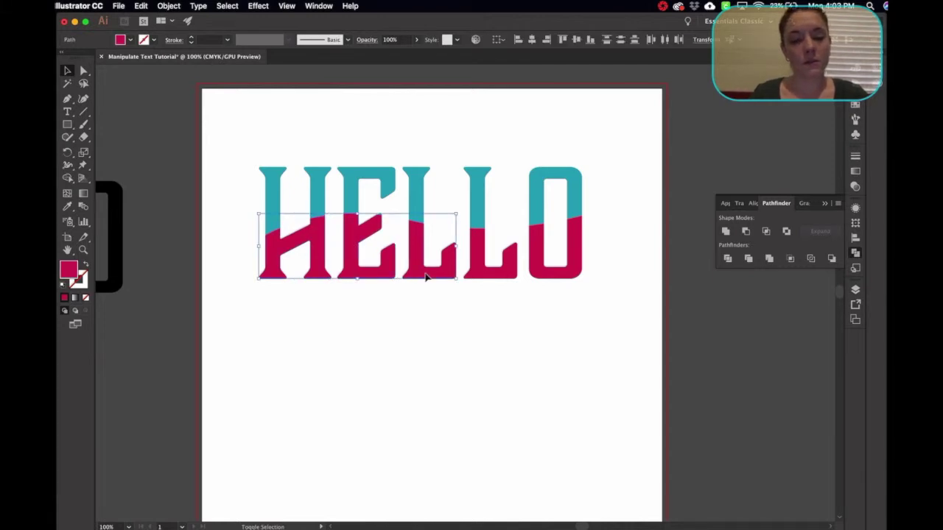
left_click(482, 270, "shift")
left_click(546, 272, "shift")
left_click_drag(545, 272, 545, 274)
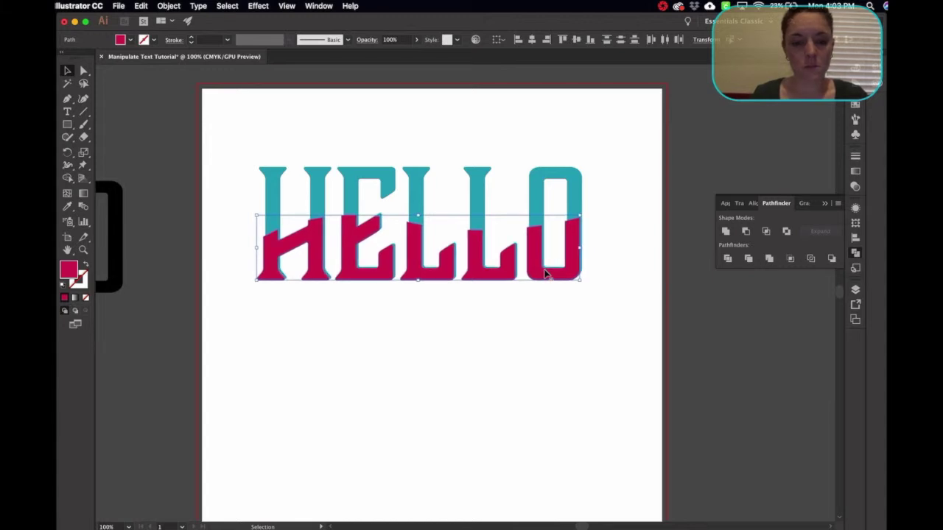
left_click(543, 345)
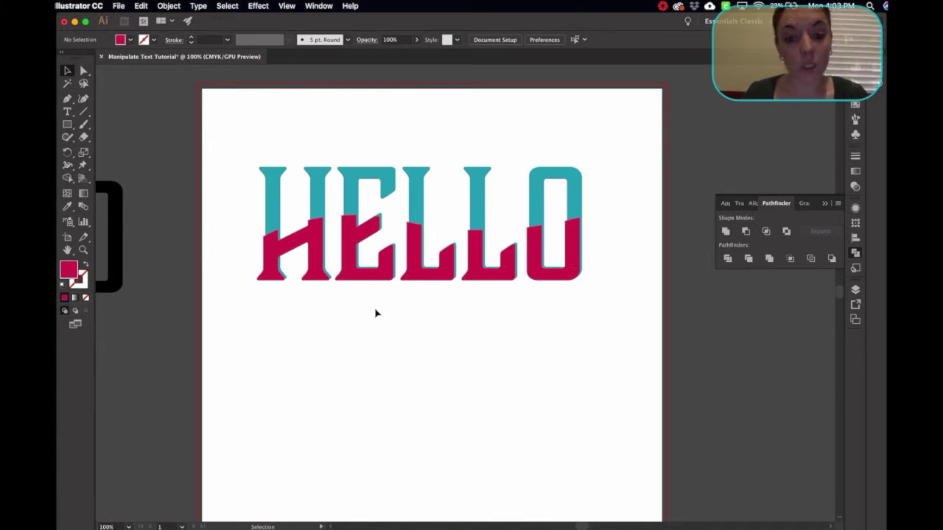
key("super+equal")
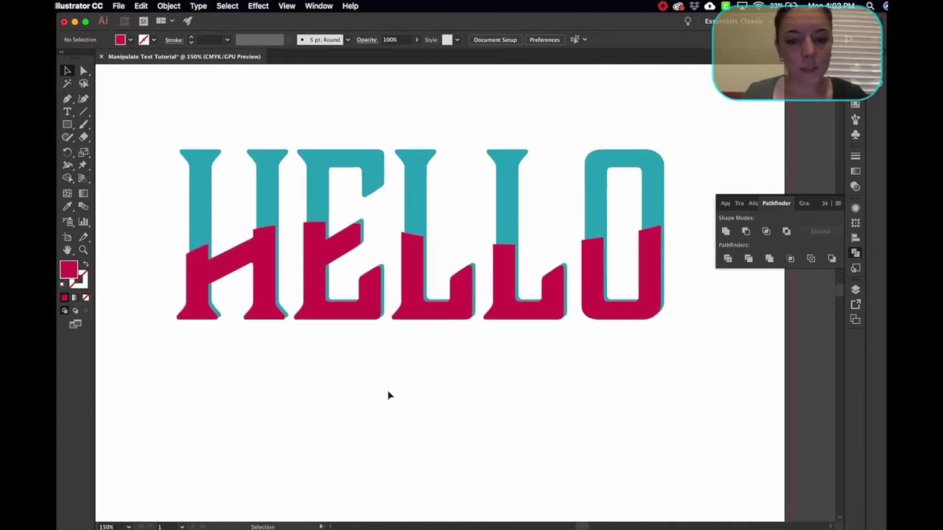
key("super+minus")
key("super+minus")
key("super+minus")
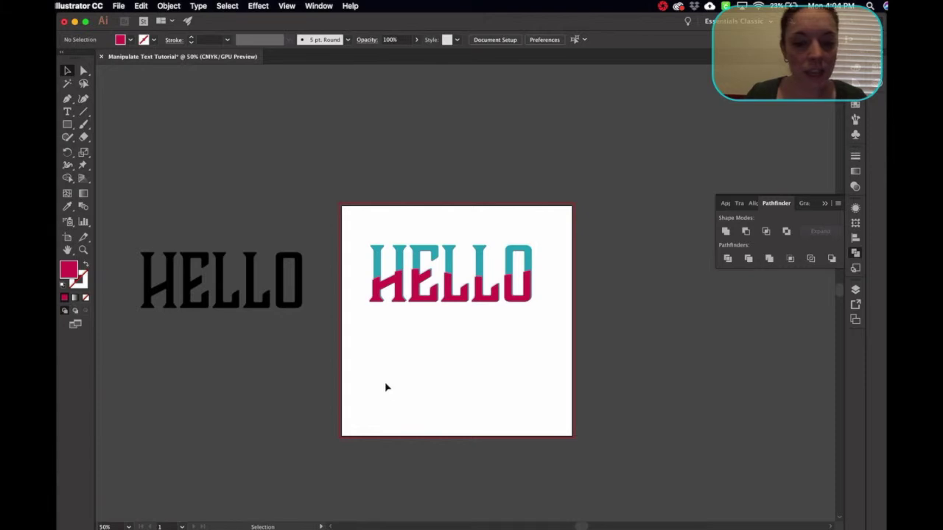
- Isolate the red HELLO path and move the teal wave off to the right
key("super+a")
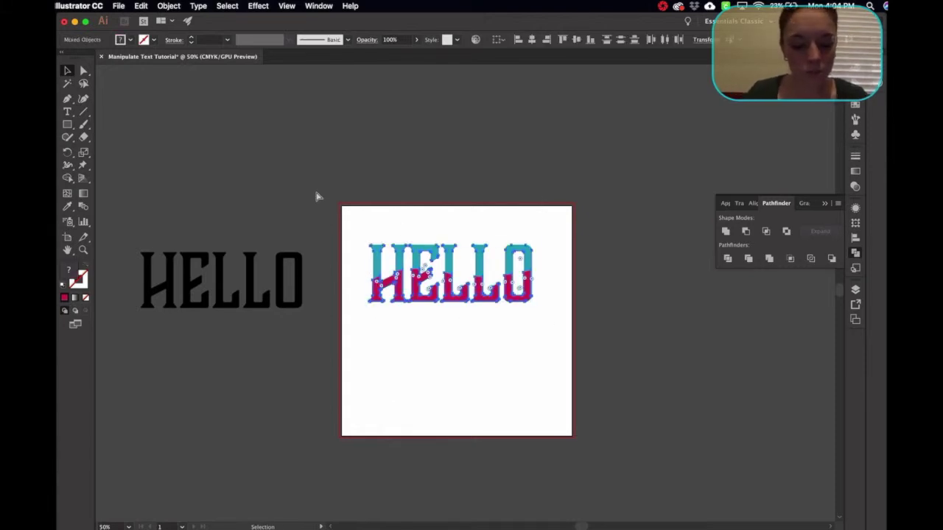
left_click(430, 393)
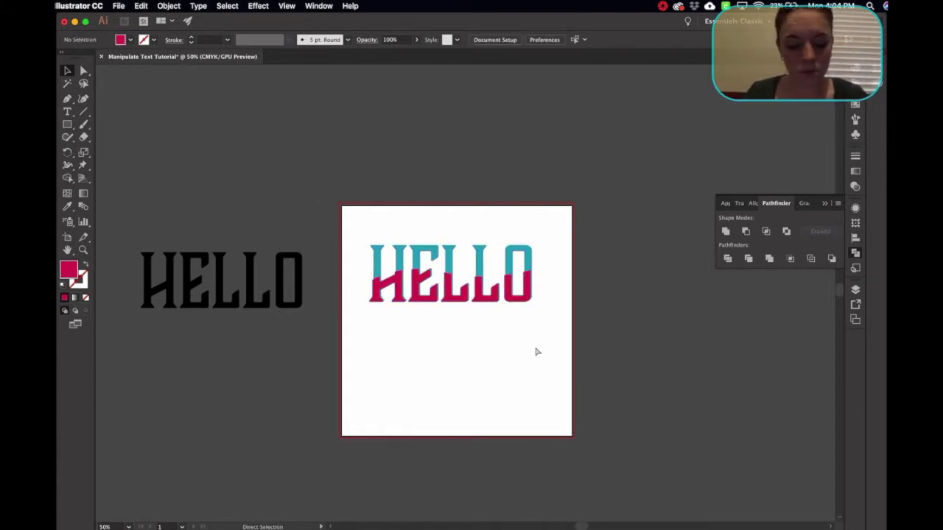
left_click_drag(537, 352, 344, 212)
key("a")
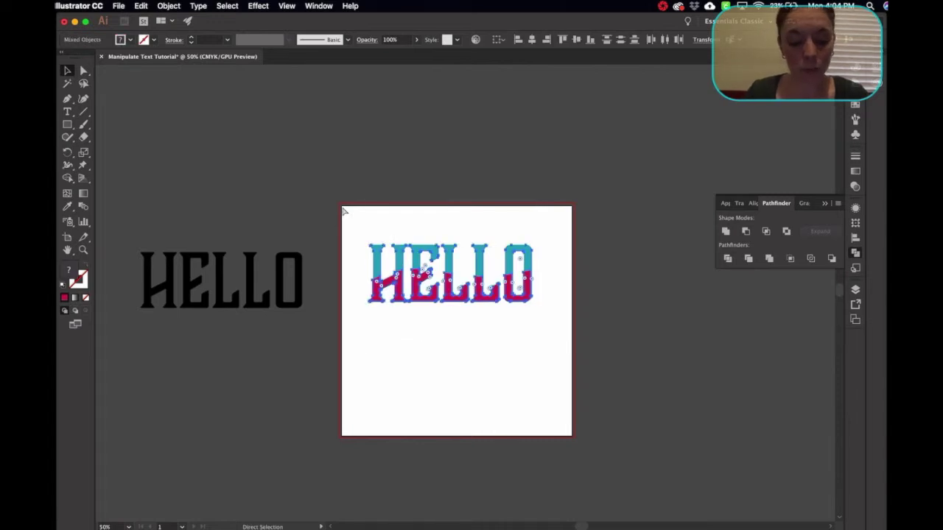
left_click(400, 299)
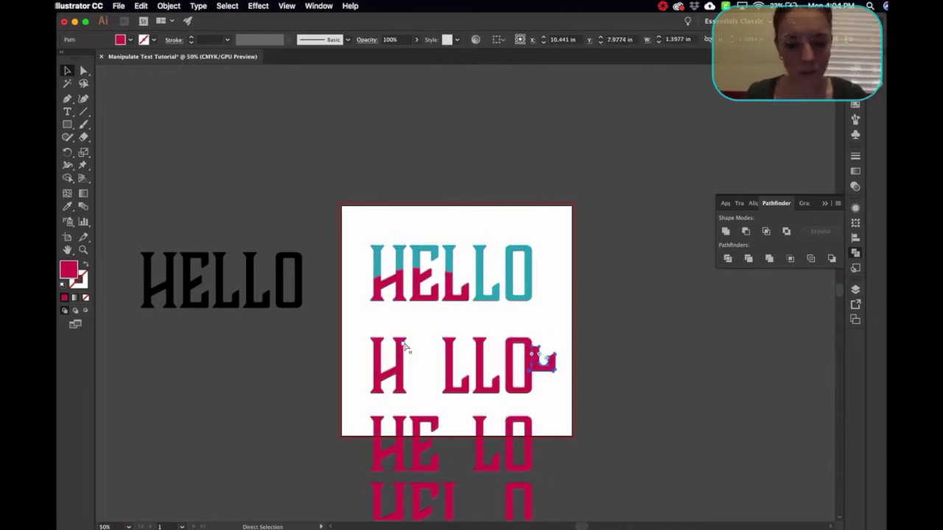
scroll(404, 346, "down", 5)
left_click_drag(457, 425, 653, 110)
scroll(498, 154, "up", 2)
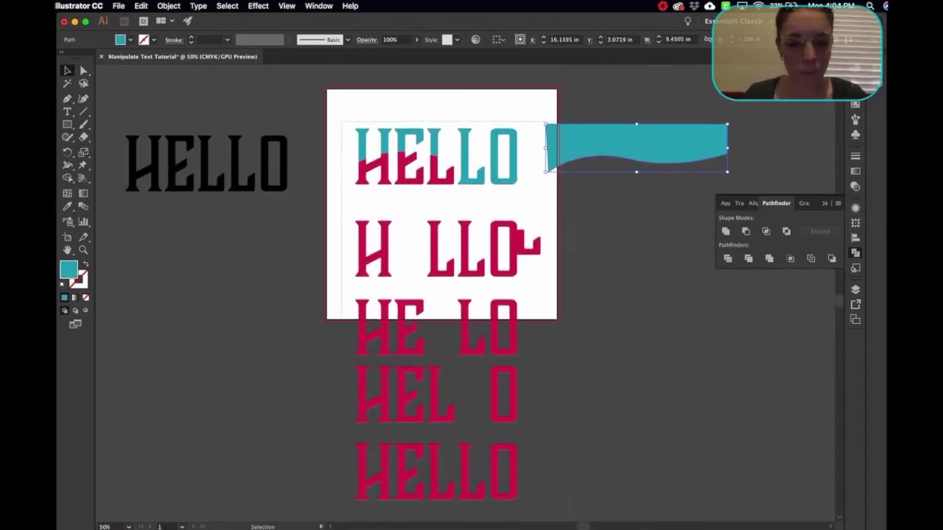
scroll(490, 459, "down", 1)
- Cut the stacked red HELLO copies, move HELLO to the artboard top, and zoom to 100%
left_click(520, 460)
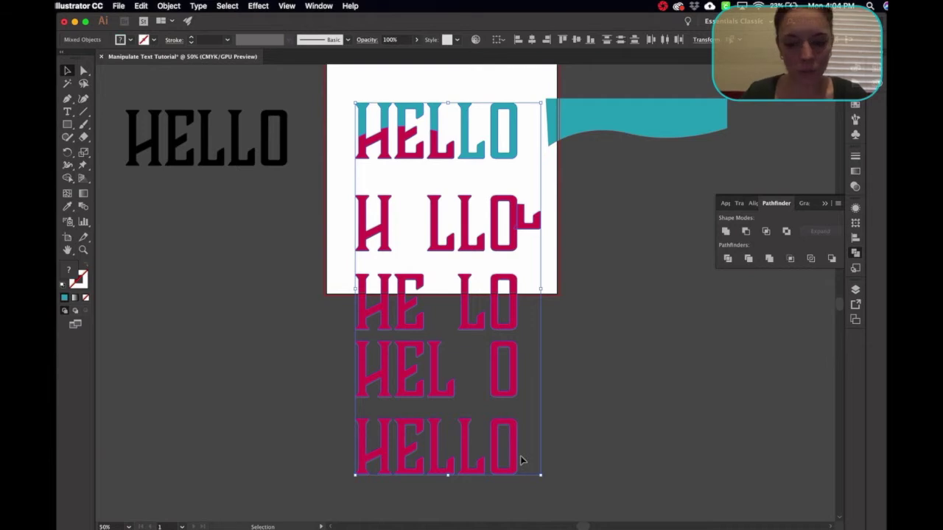
key("ctrl+x")
scroll(520, 458, "up", 4)
key("ctrl+v")
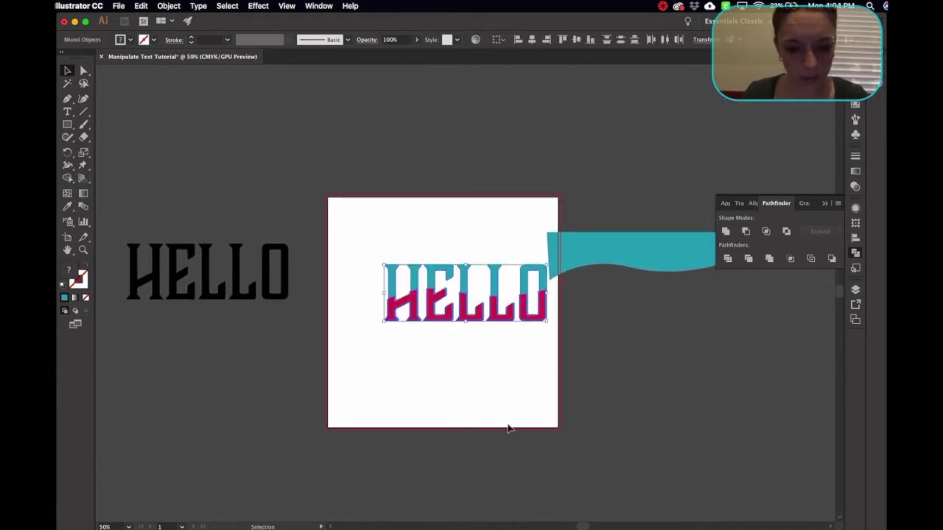
left_click_drag(494, 269, 471, 227)
left_click(473, 366)
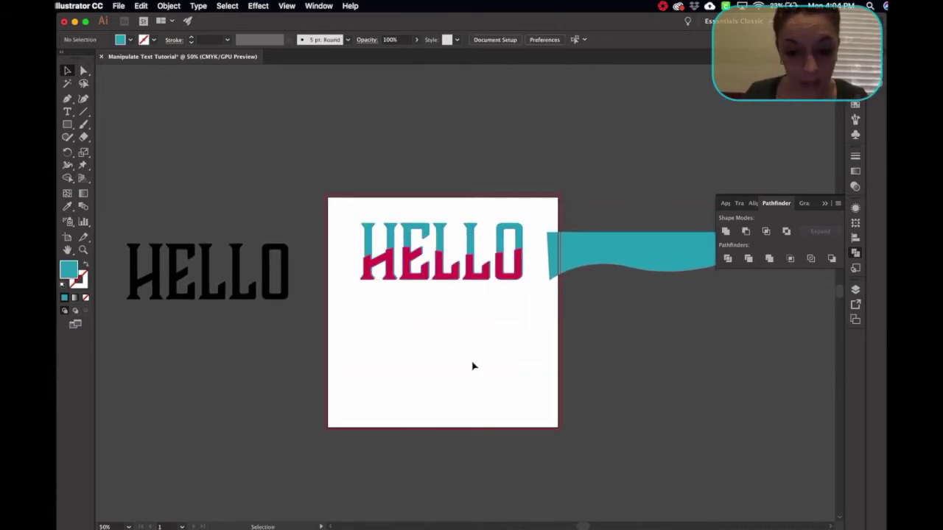
key("ctrl+1")
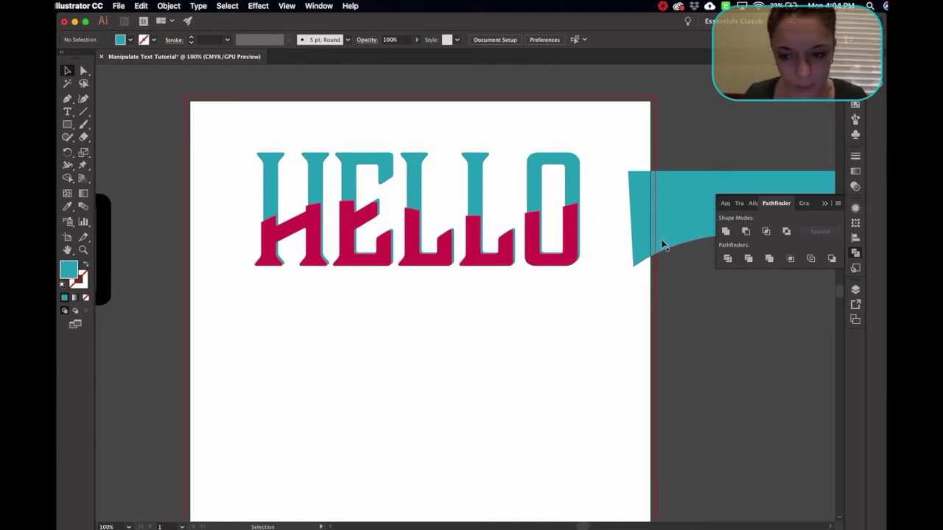
- Bring the teal wave below HELLO, trial-delete its top corner anchors, then undo
left_click_drag(662, 245, 288, 394)
scroll(288, 393, "down", 1)
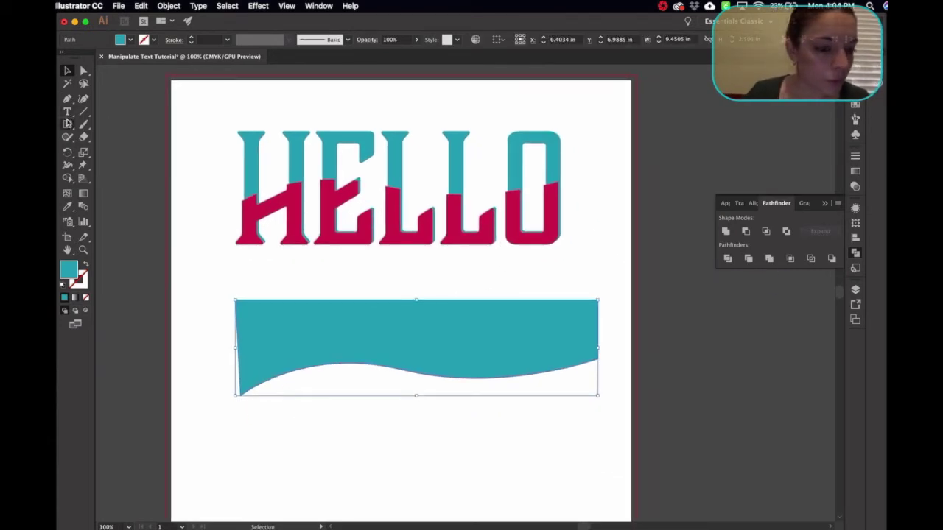
left_click(84, 70)
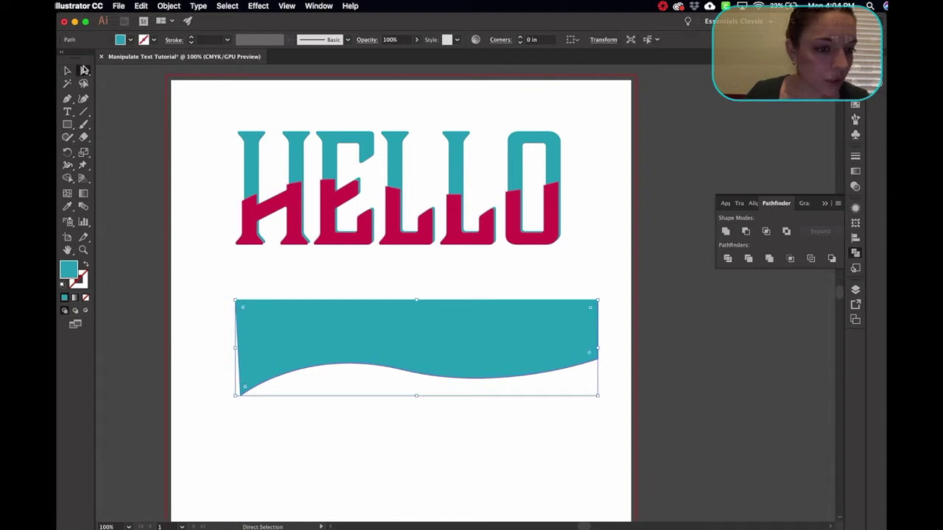
left_click(235, 302)
key("Delete")
left_click(598, 301)
key("Delete")
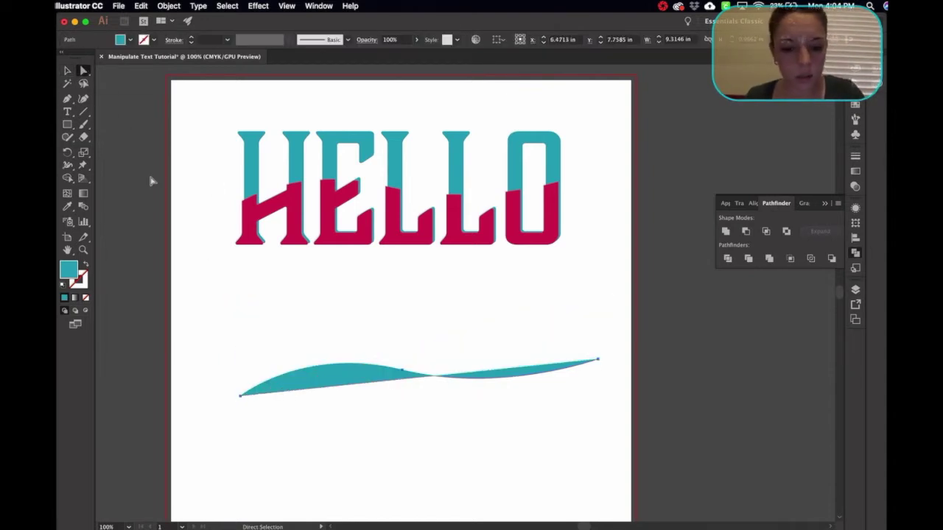
left_click(67, 70)
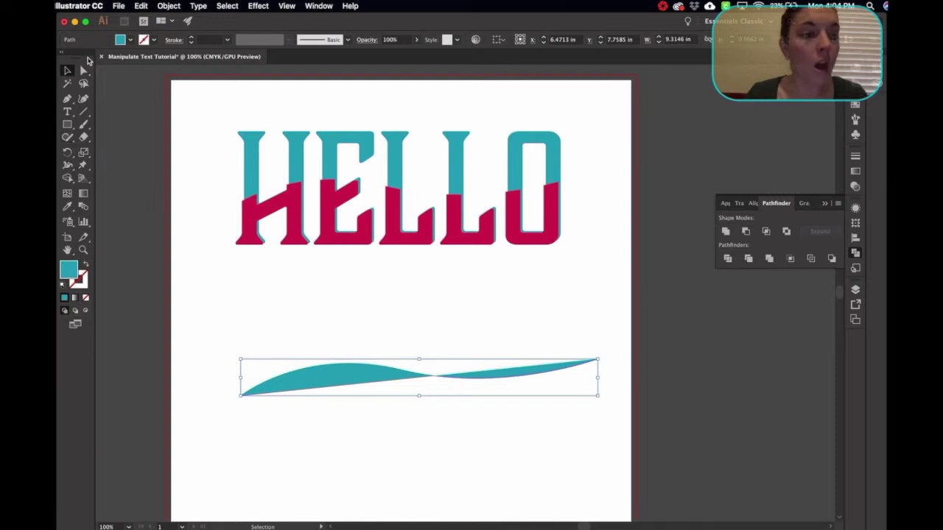
left_click(83, 70)
key("super+z")
key("super+z")
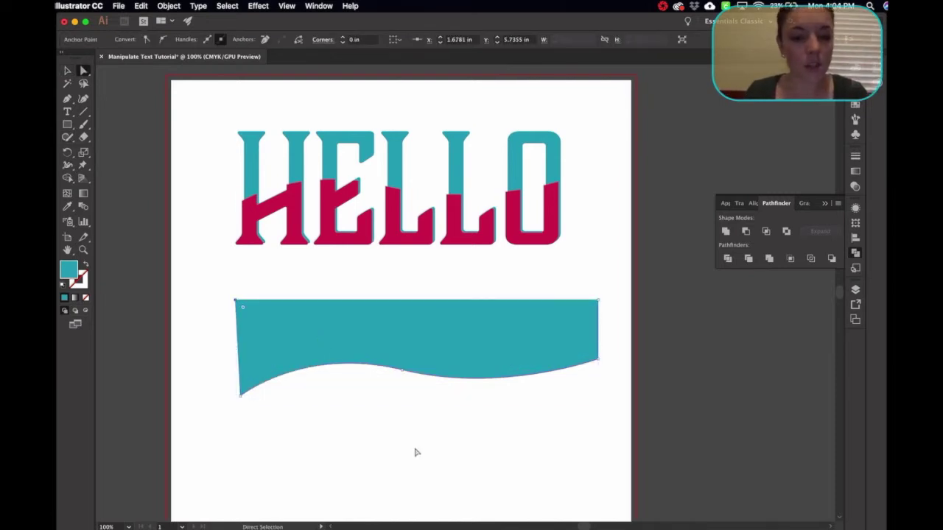
- Shift the wave slightly down-left and delete its top-left and top-right anchors
left_click(67, 71)
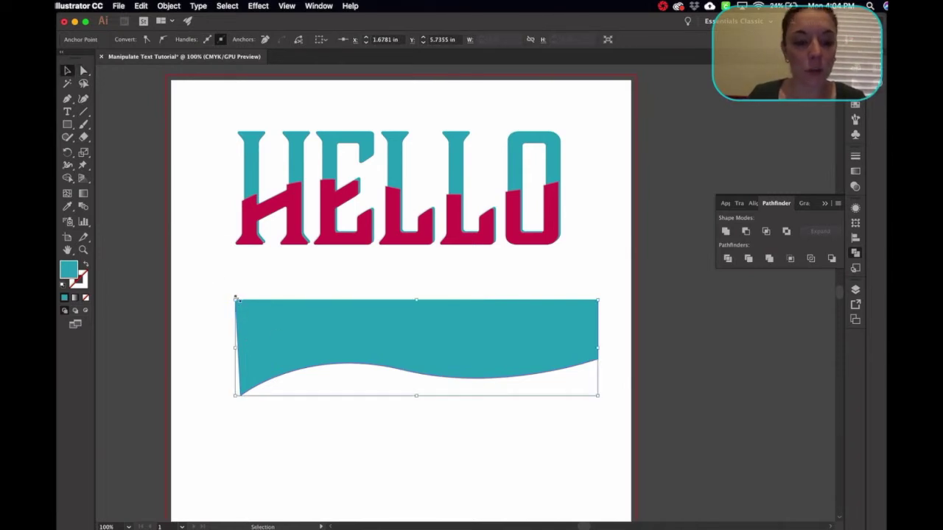
left_click_drag(485, 358, 470, 373)
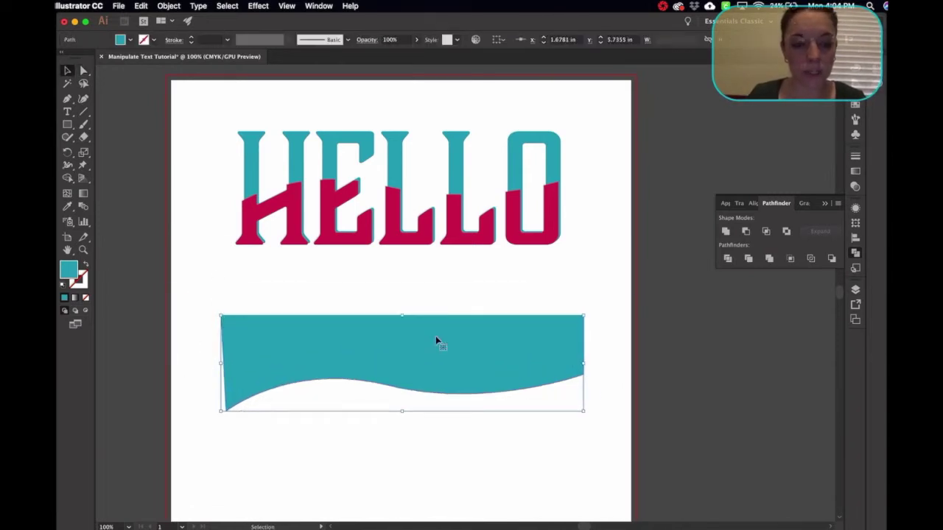
left_click(84, 70)
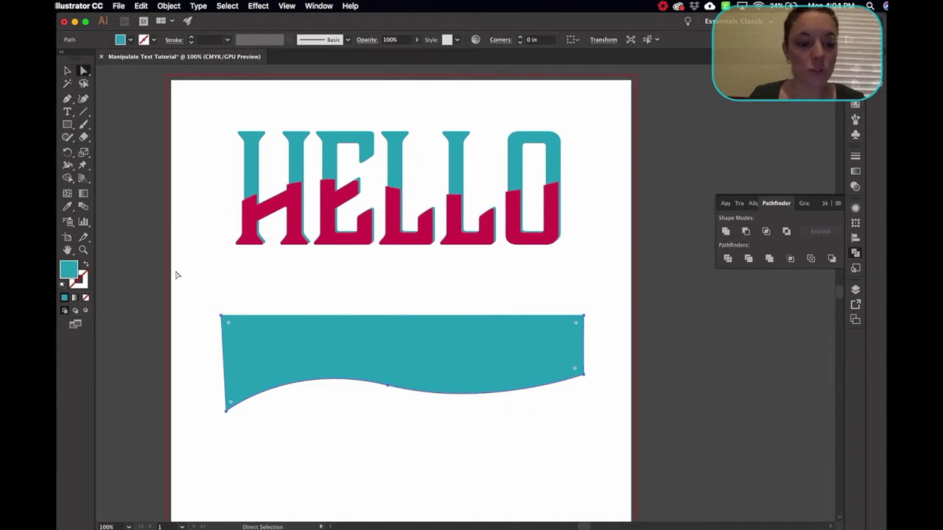
left_click(224, 319)
key("Delete")
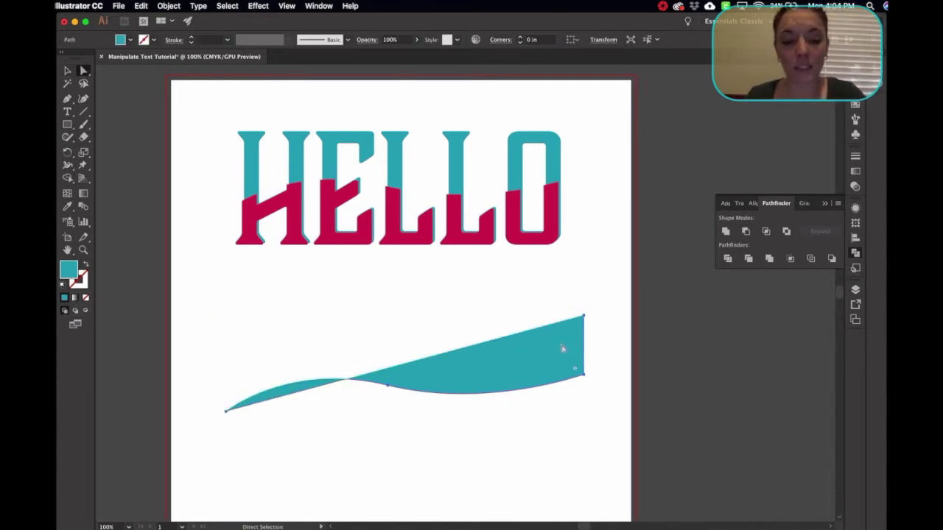
left_click(584, 316)
key("Delete")
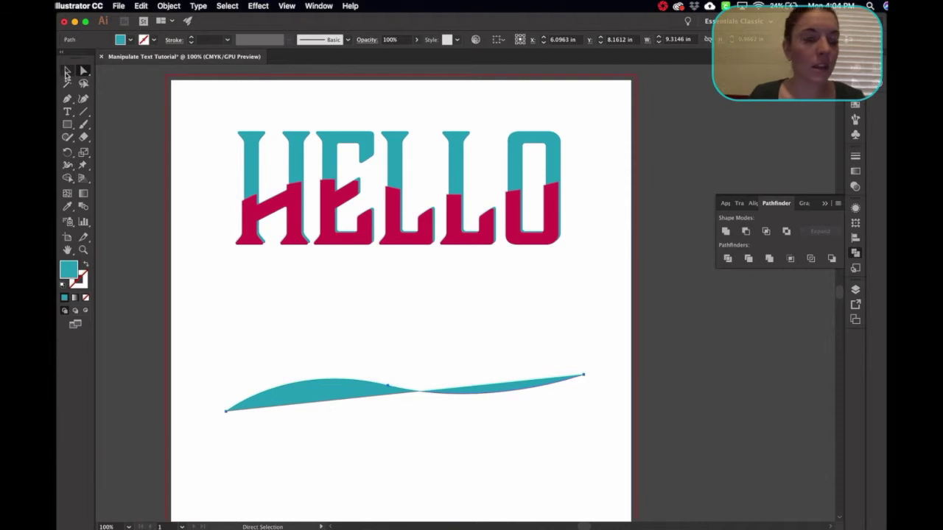
left_click(68, 72)
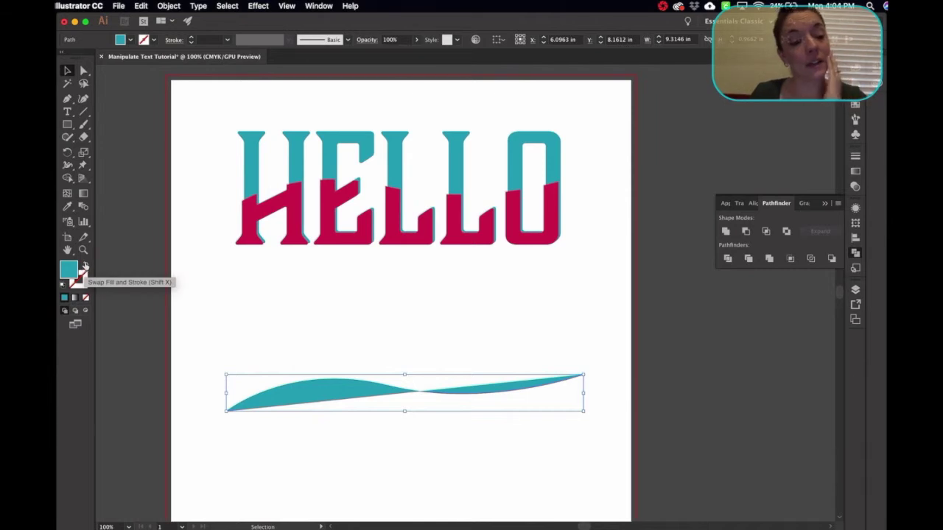
- Make the wave an unfilled 17 pt stroke with the tapered Width Profile 1
left_click(85, 267)
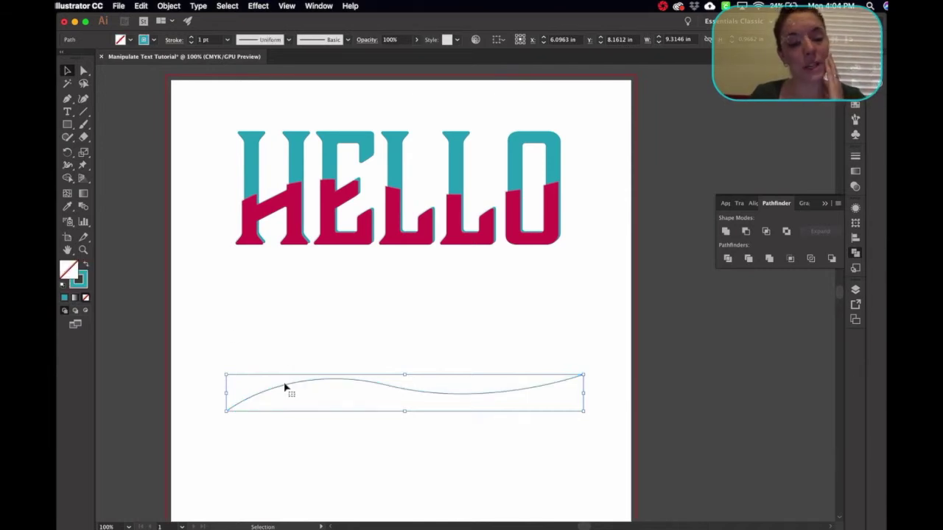
left_click(192, 38)
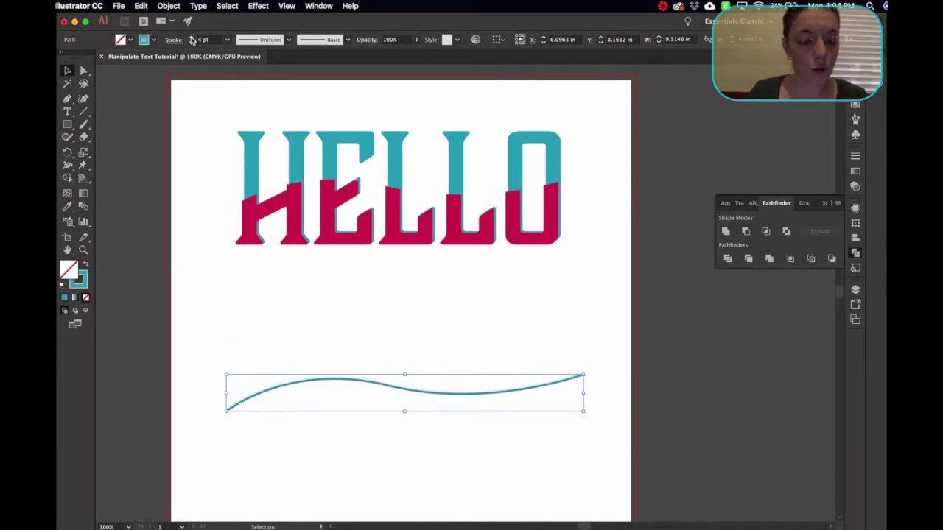
left_click(191, 38)
left_click(192, 39)
left_click(191, 38)
left_click(191, 39)
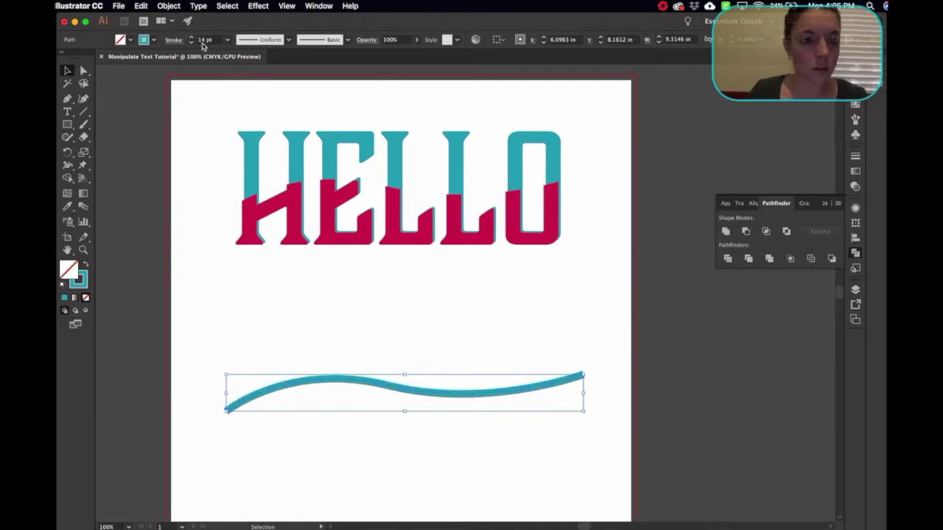
left_click(290, 39)
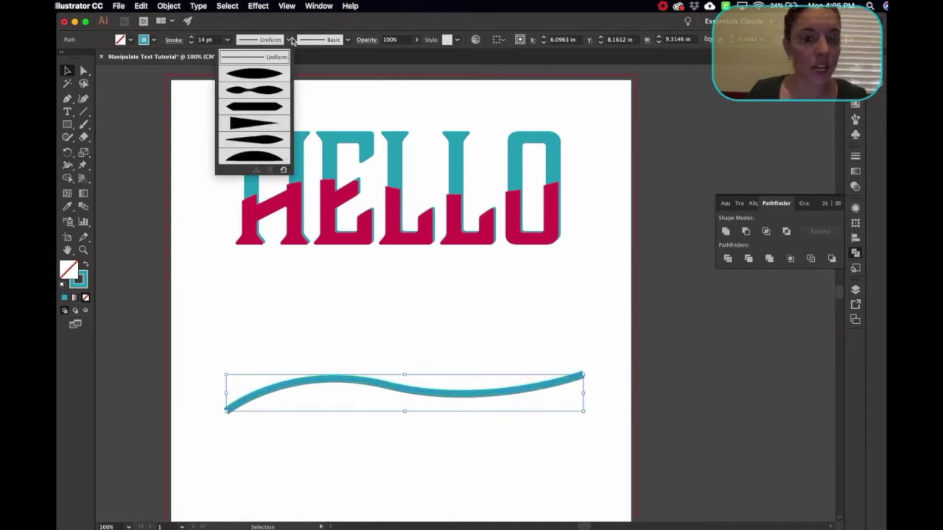
left_click(260, 75)
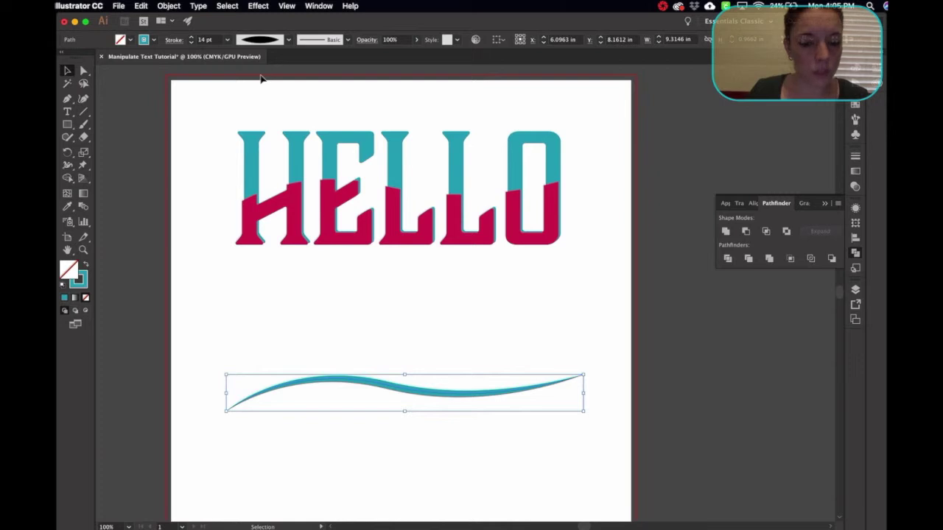
left_click(191, 37)
left_click(191, 37)
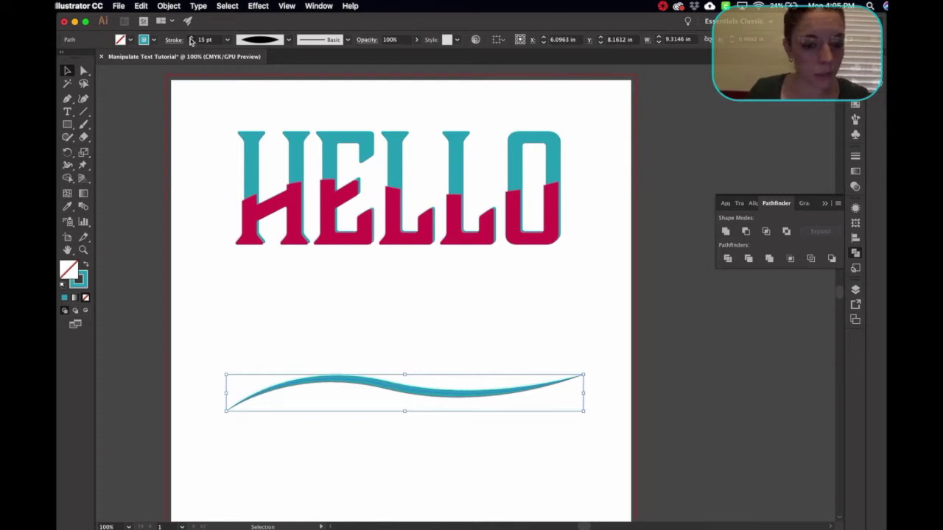
left_click(191, 37)
- Move the tapered stroke up across the middle of HELLO
left_click_drag(390, 391, 385, 190)
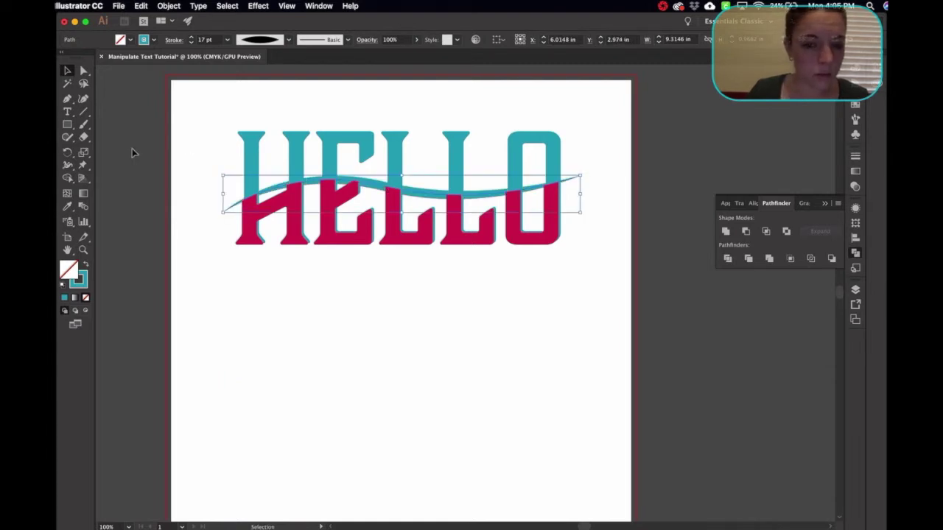
left_click(280, 398)
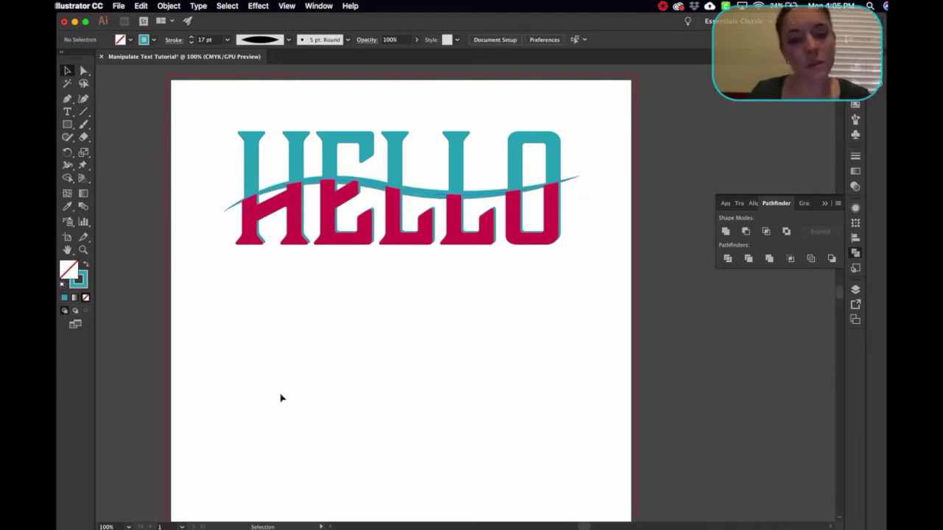
left_click(413, 195)
- Remove the wave's fill and stroke it light yellow #E0E080
left_click(75, 297)
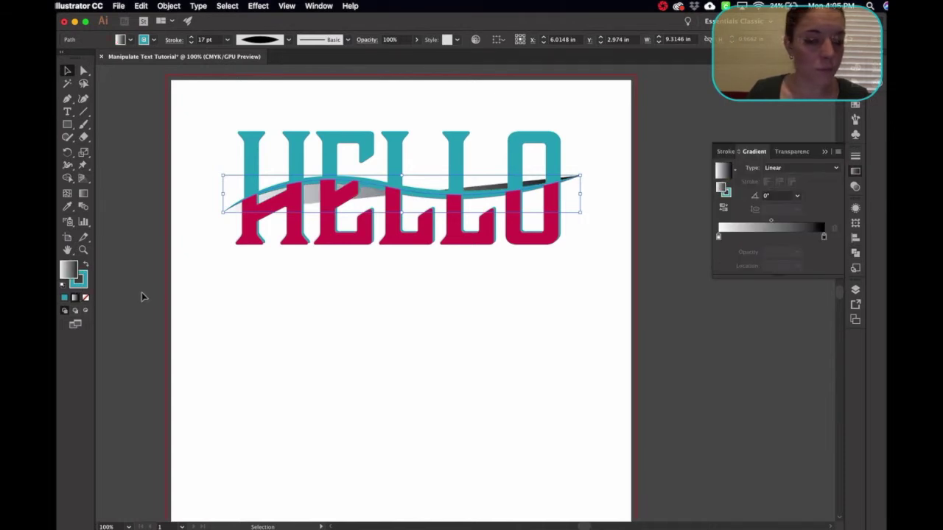
key("/")
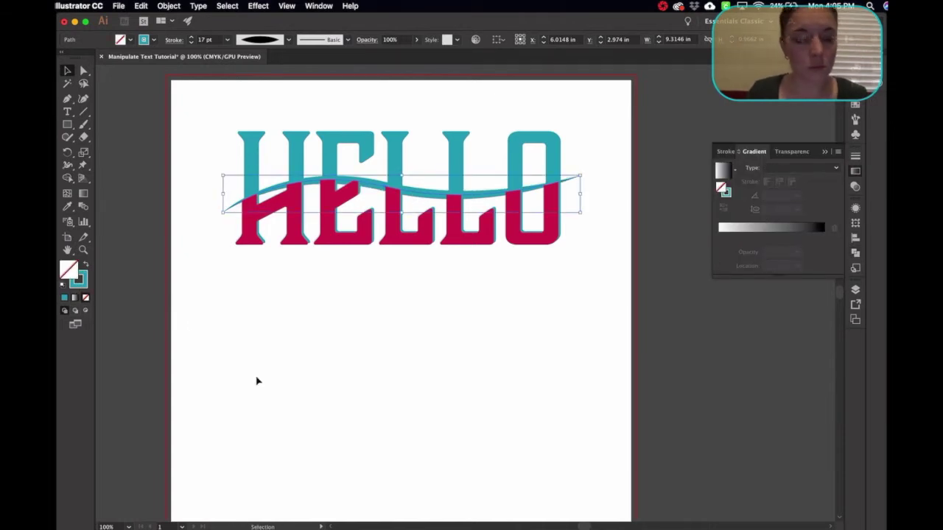
double_click(79, 279)
left_click_drag(762, 219, 755, 245)
left_click(661, 145)
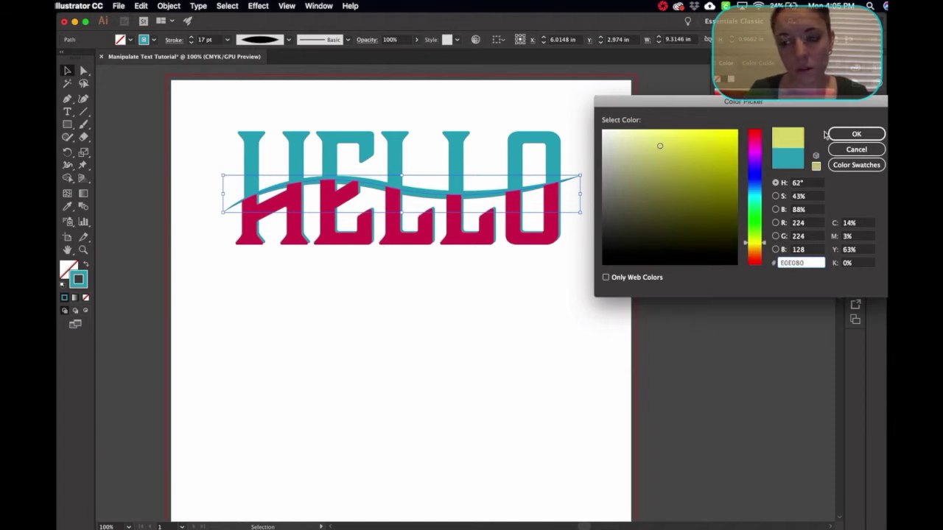
left_click(854, 134)
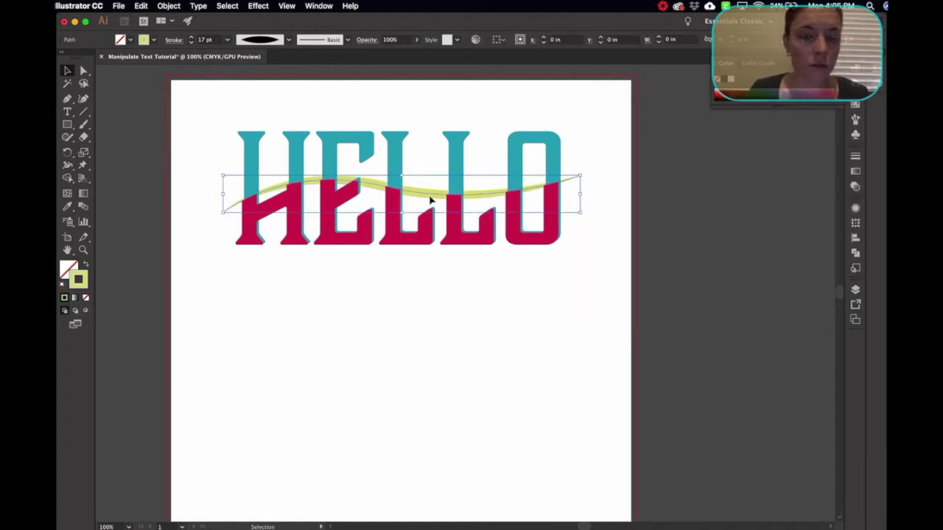
- Bring the wave to front of the lettering, then select the red E, L and L
left_click(168, 6)
mouse_move(181, 28)
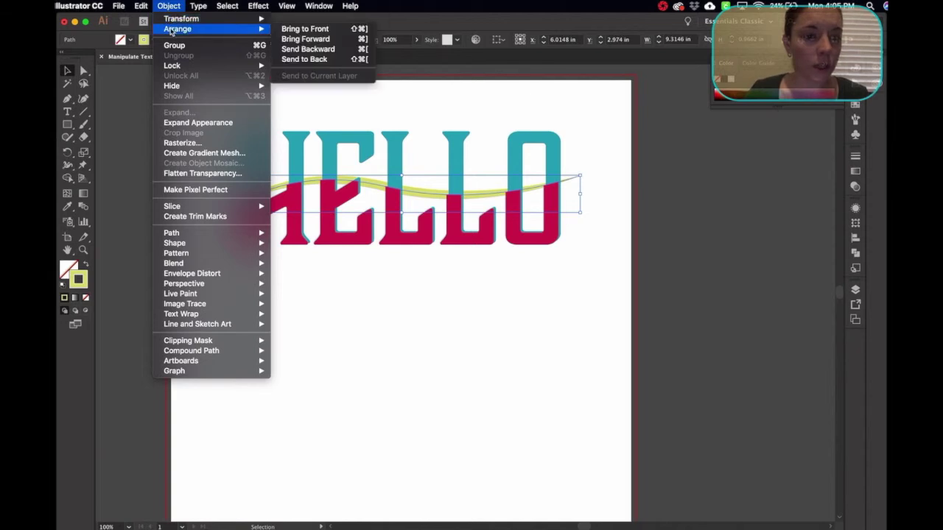
left_click(320, 28)
left_click(370, 354)
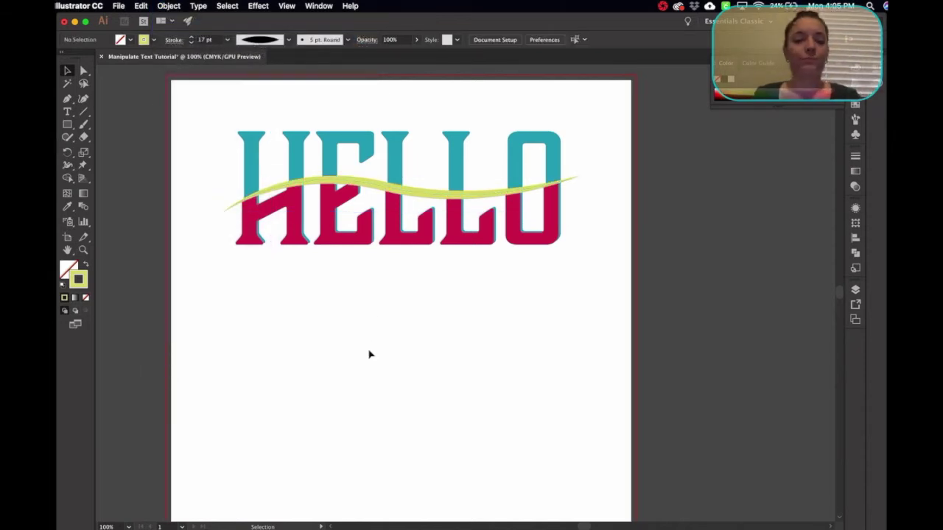
left_click(425, 200)
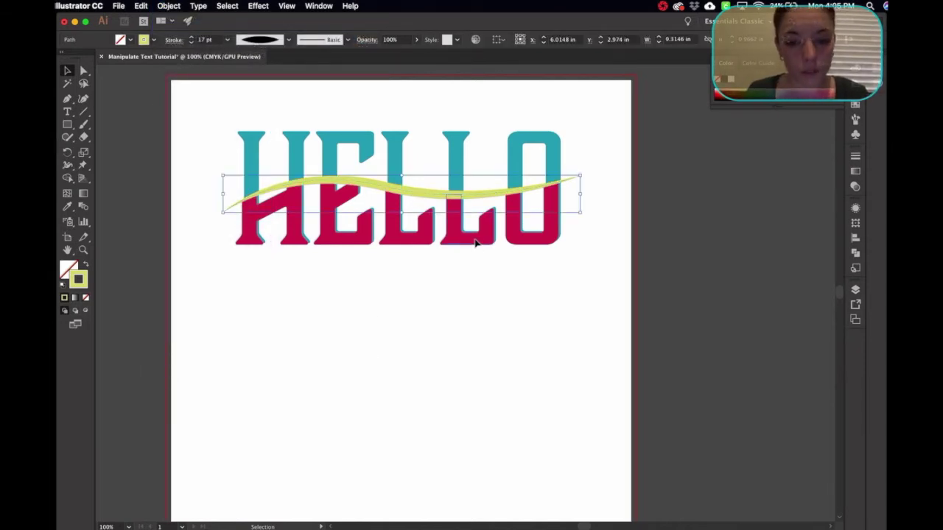
left_click_drag(475, 243, 365, 237)
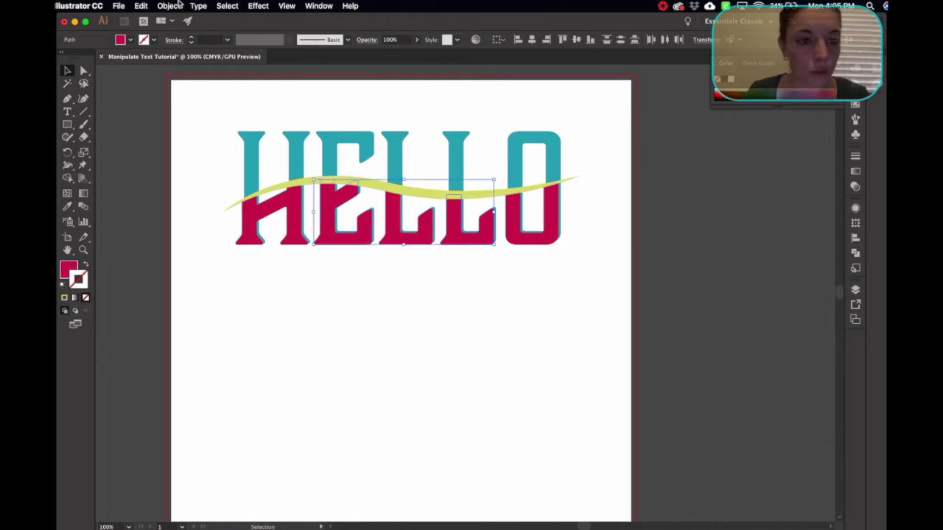
- Bring the red letters in front of the wave
left_click(168, 6)
mouse_move(174, 31)
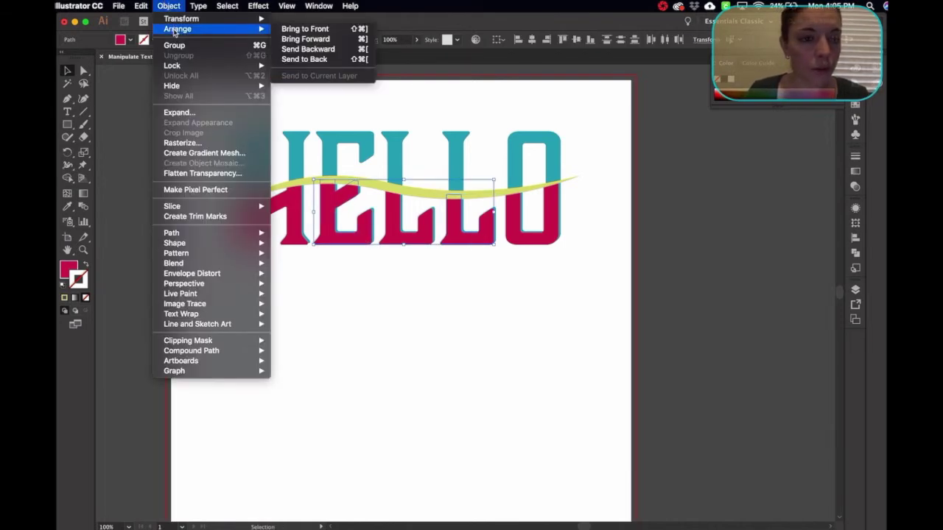
left_click(303, 29)
left_click(359, 333)
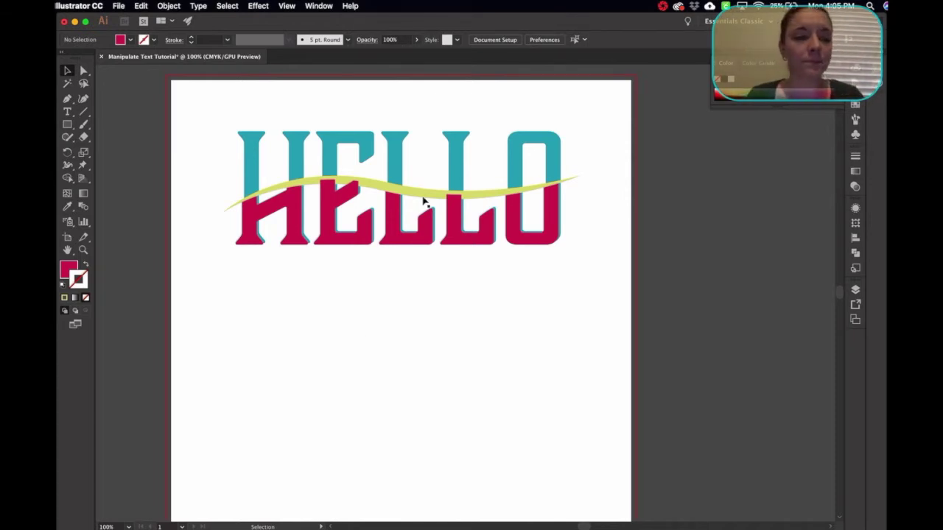
- Delete the five red letters and the yellow wave, then zoom in on the teal L
left_click(292, 231)
left_click(347, 240, "shift")
left_click(408, 241, "shift")
left_click(470, 238, "shift")
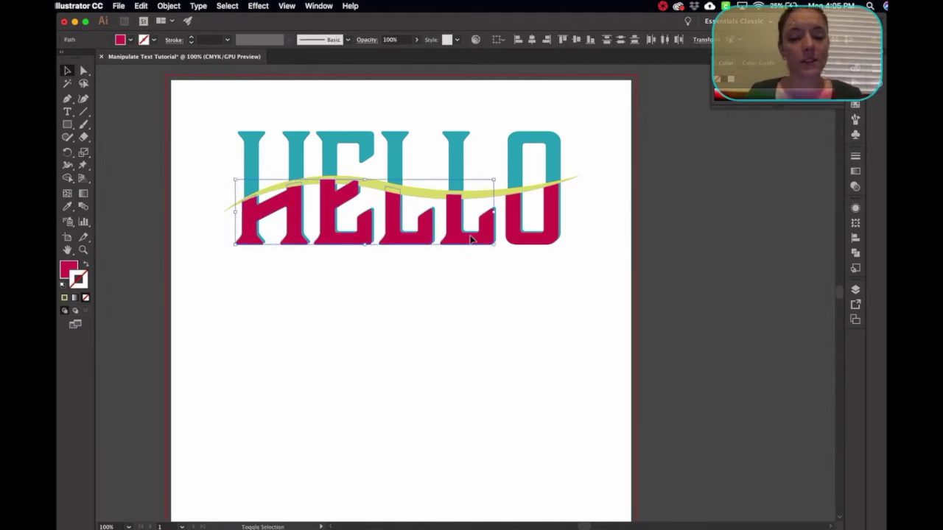
left_click(518, 241, "shift")
left_click(481, 197, "shift")
key("Delete")
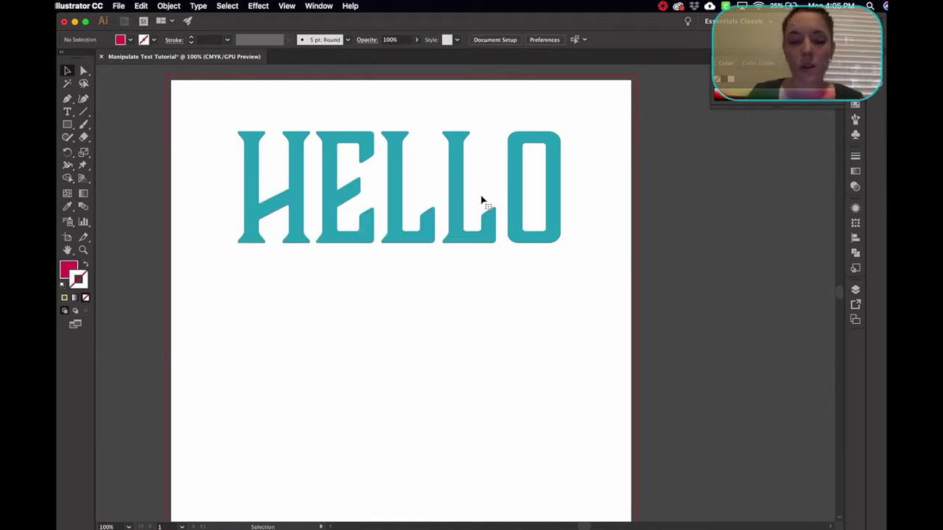
left_click(488, 202)
key("super+equal")
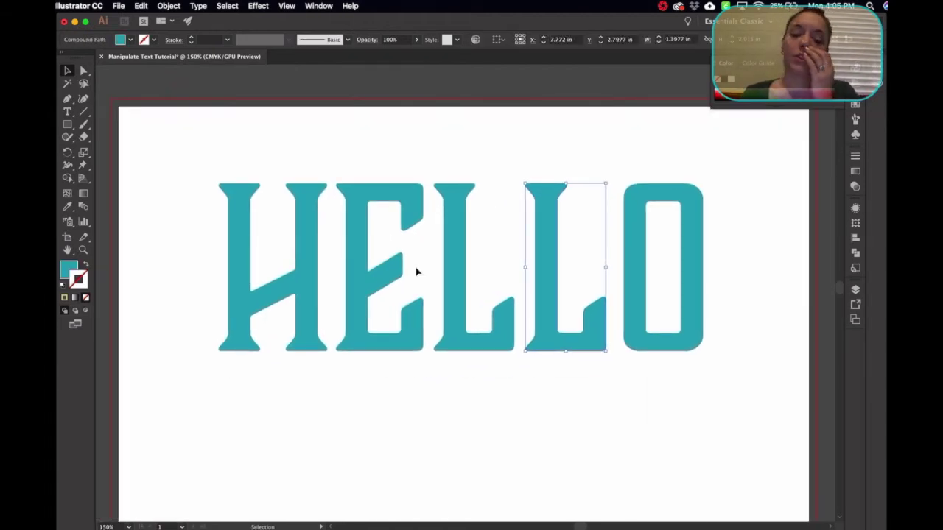
- Draw a straight Pen line from the H's left stem to the top beside the L
left_click(67, 98)
left_click(251, 317)
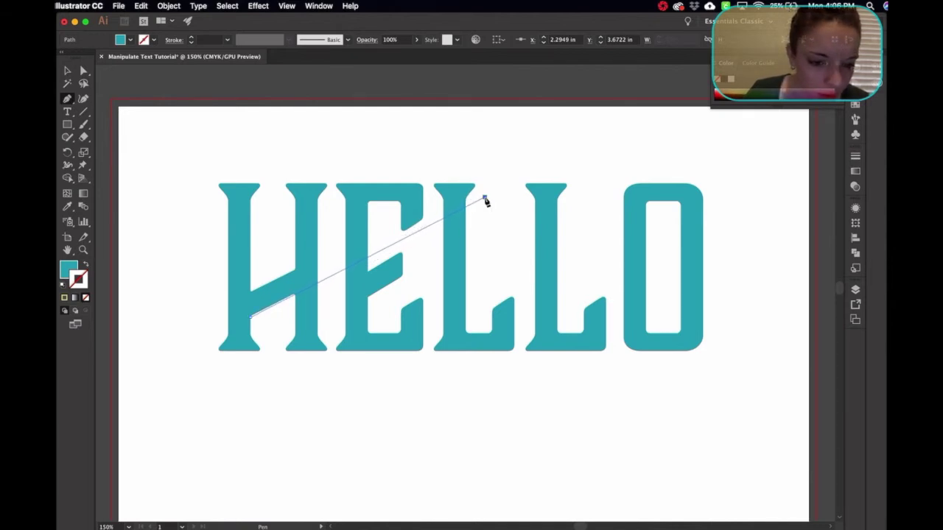
left_click(485, 198)
left_click(67, 70)
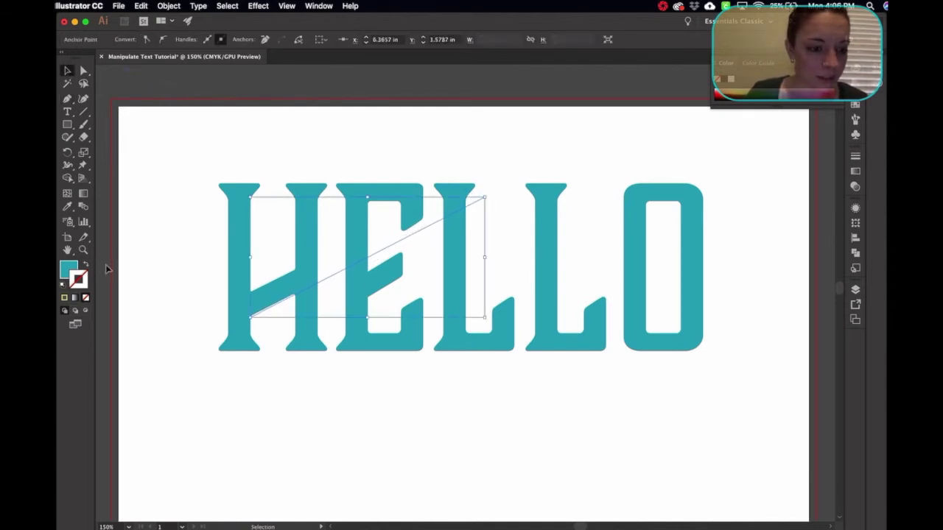
- Colour the line dark teal 143438 and swap it onto the stroke
double_click(70, 269)
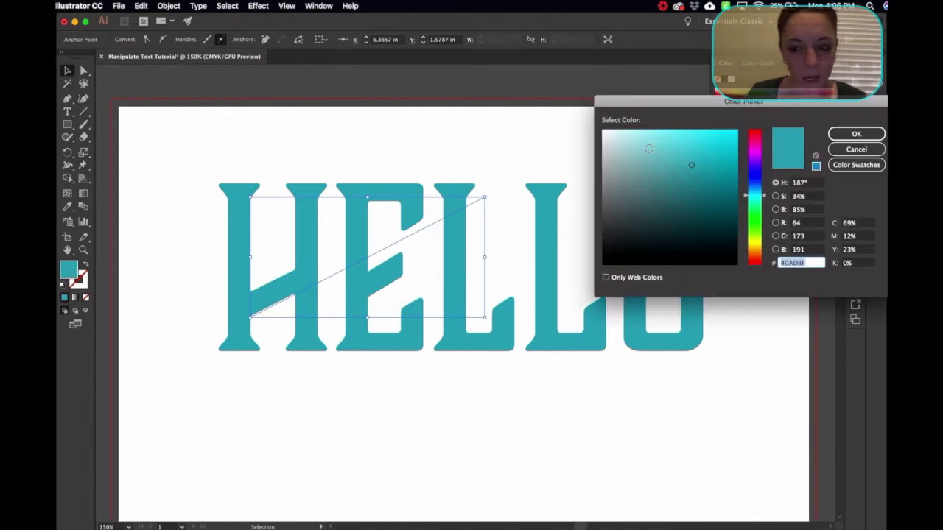
left_click(689, 235)
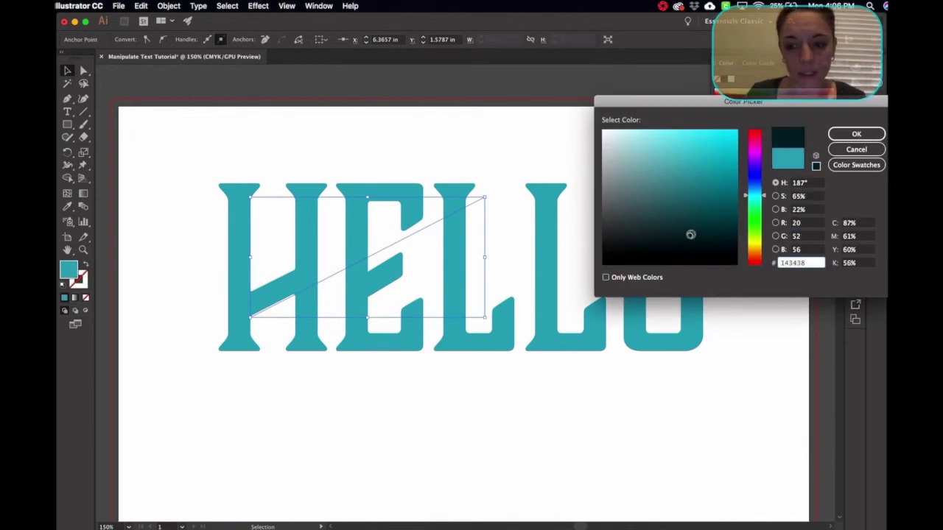
left_click(856, 134)
left_click(85, 265)
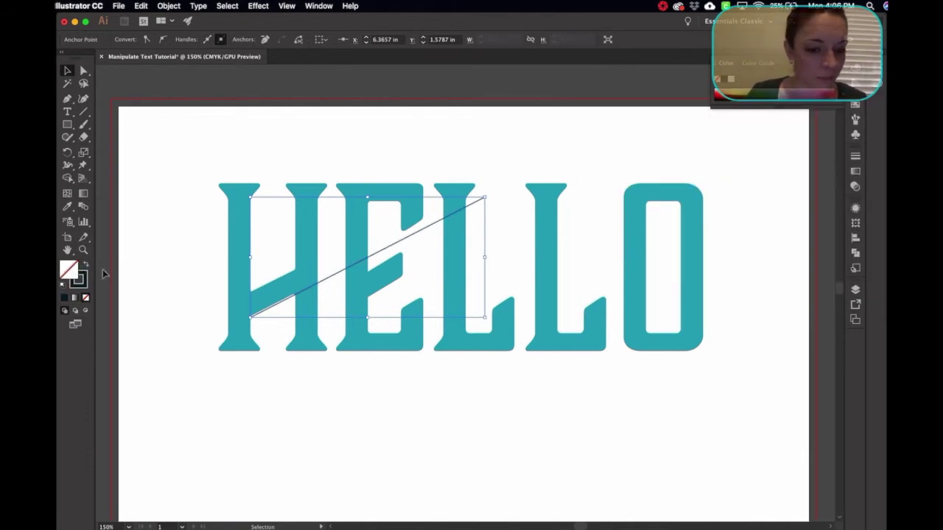
left_click(312, 429)
- Select the E's middle-arm anchors and nudge them upward a few steps
key("super+equal")
key("super+equal")
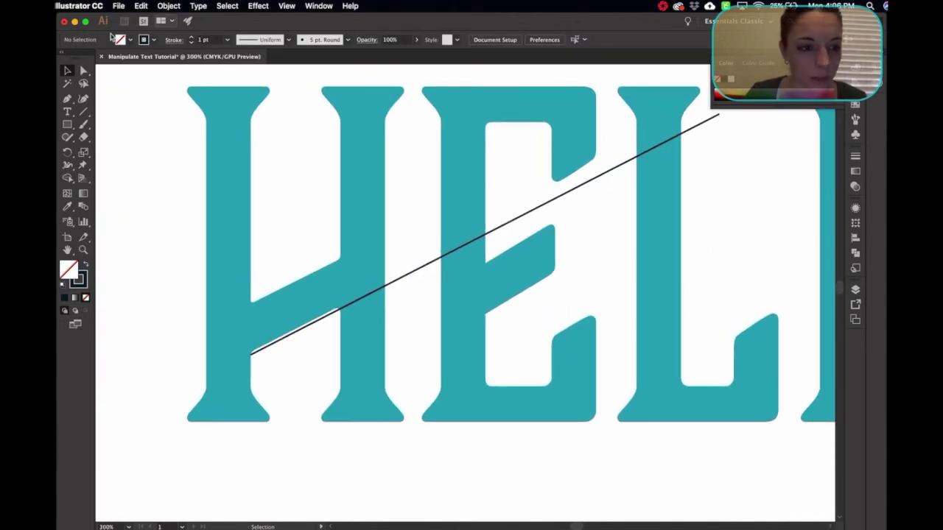
left_click(83, 70)
left_click(501, 295)
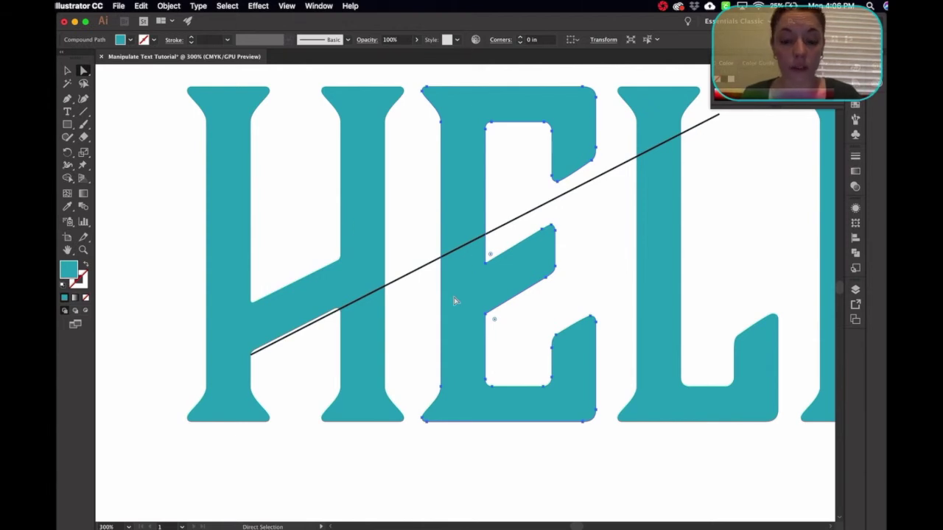
left_click_drag(574, 302, 480, 243)
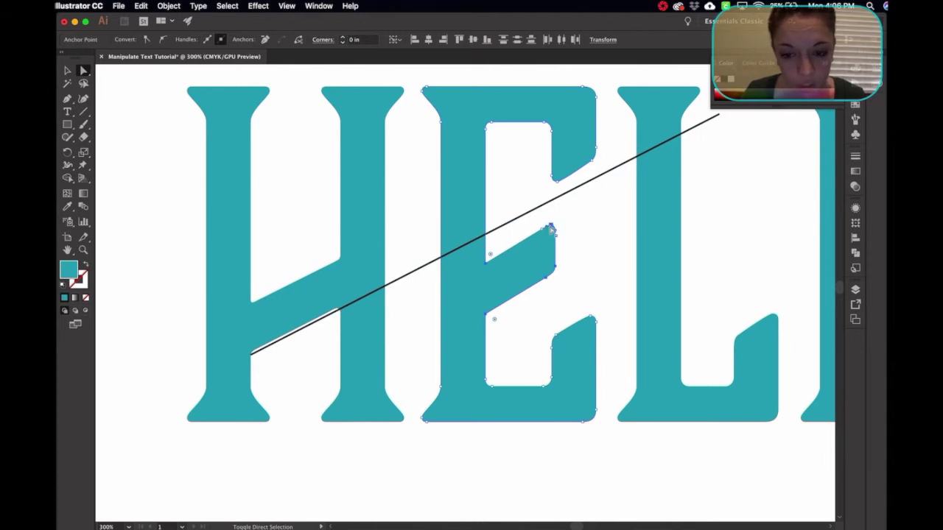
left_click_drag(542, 237, 543, 233)
key("Up")
key("Up")
key("Up")
key("Up")
key("Up")
key("Up")
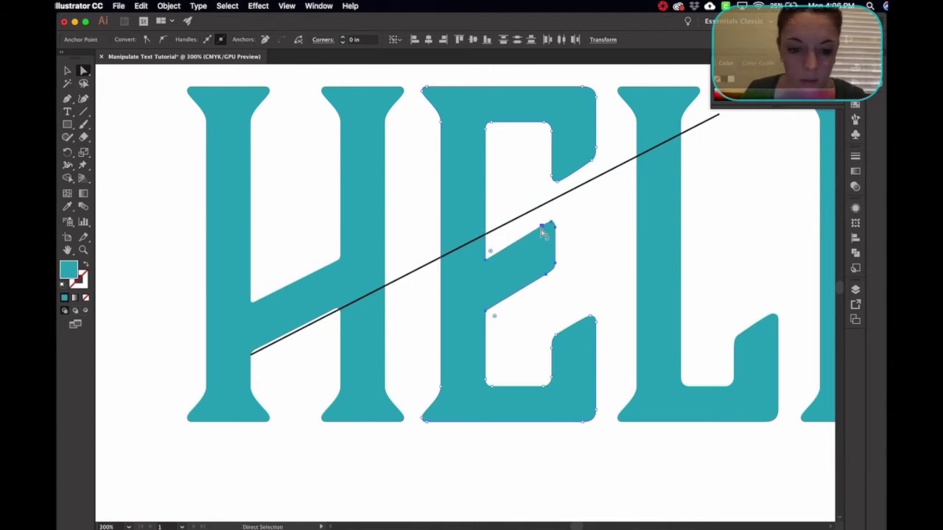
key("Up")
key("Up")
key("Up")
key("Up")
key("Up")
key("Up")
key("Up")
key("Up")
key("Up")
key("Up")
key("Up")
key("Up")
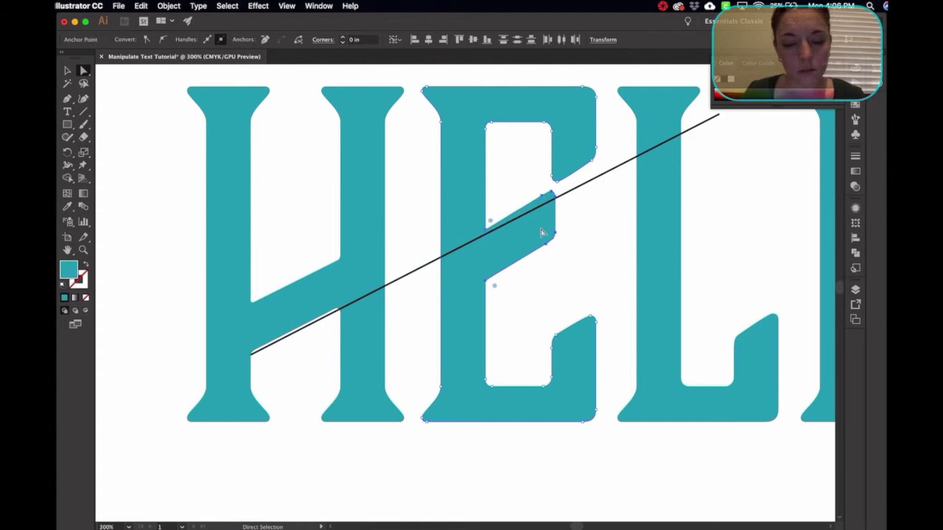
key("Up")
key("Up")
key("Up")
key("Up")
key("Up")
key("Up")
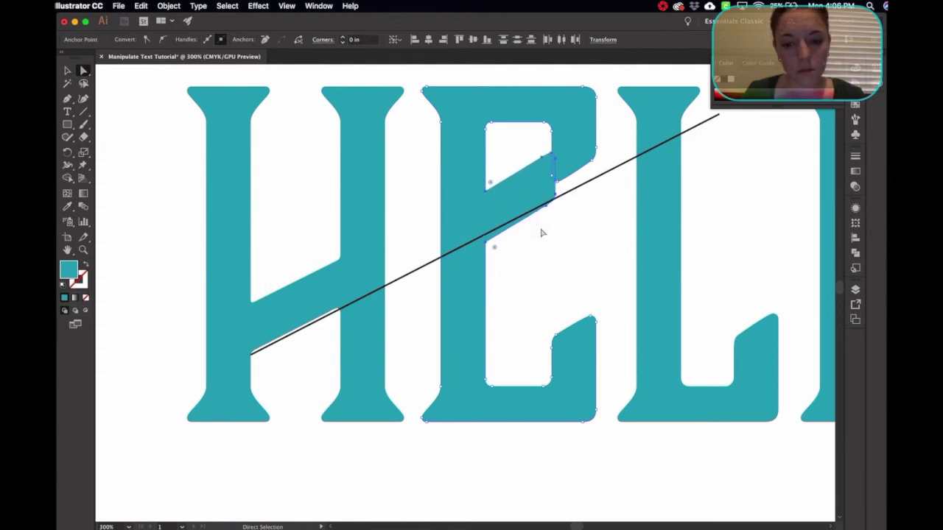
key("Down")
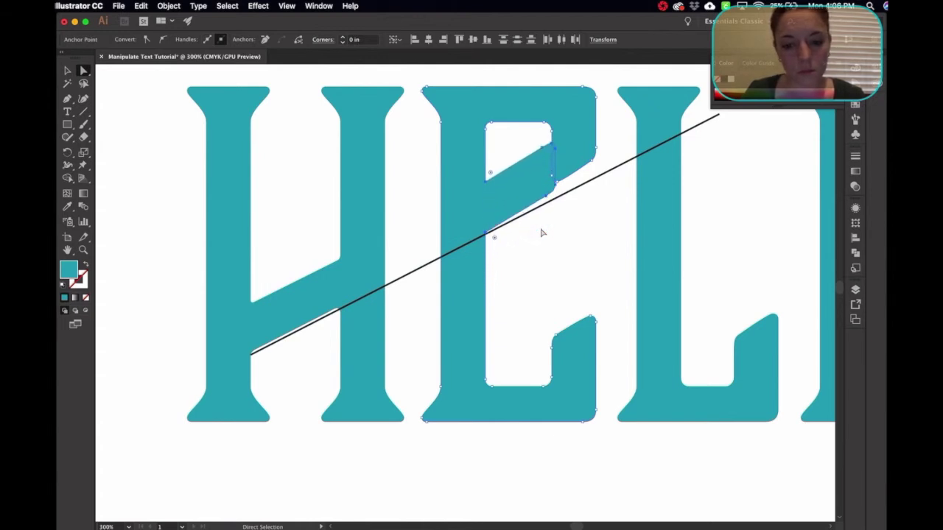
key("Up")
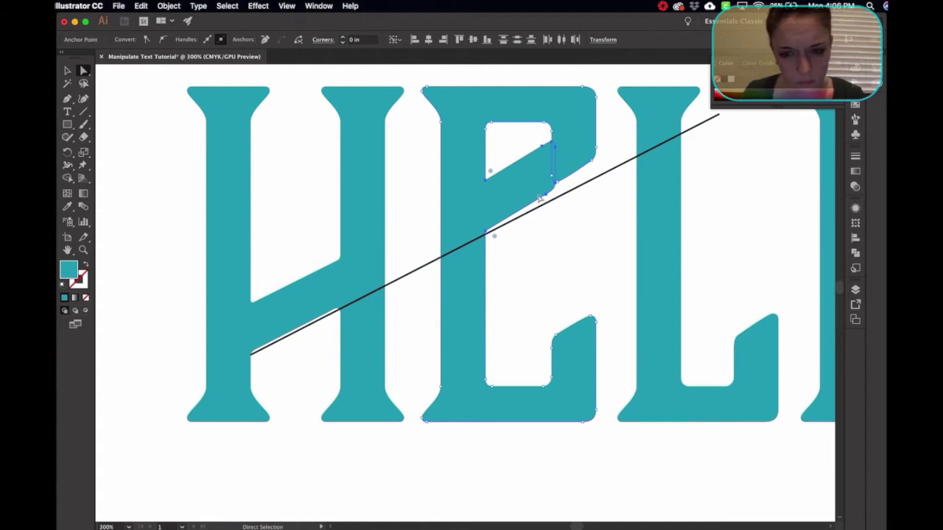
- Select the E's upper right corner anchors for adjustment
left_click(550, 193)
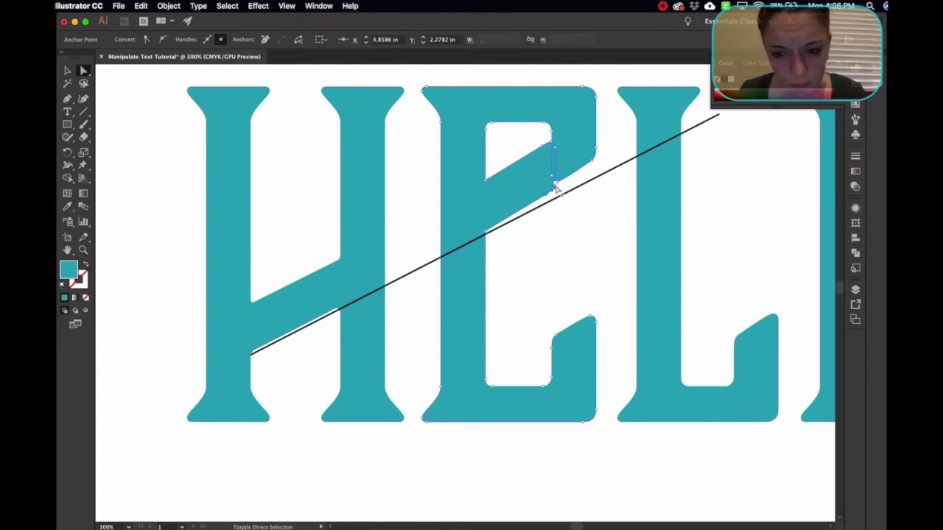
left_click(554, 158, "shift")
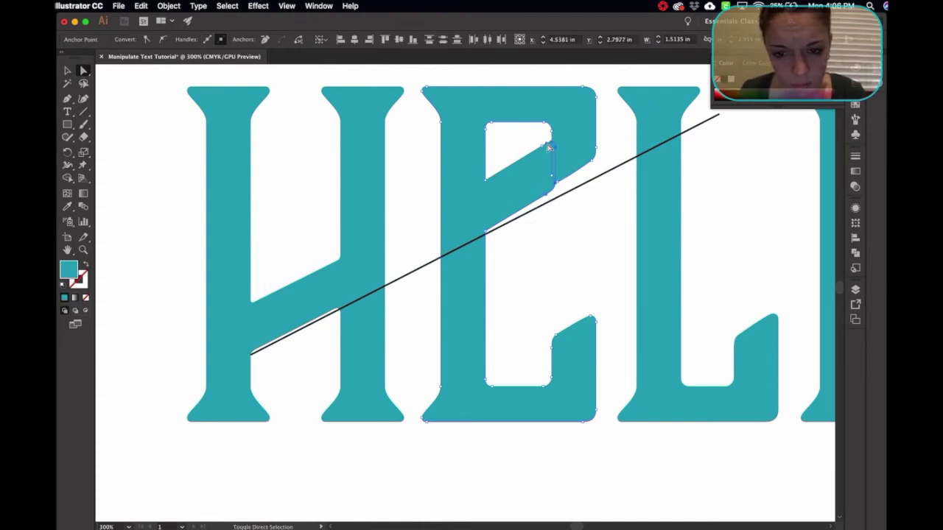
left_click(540, 146)
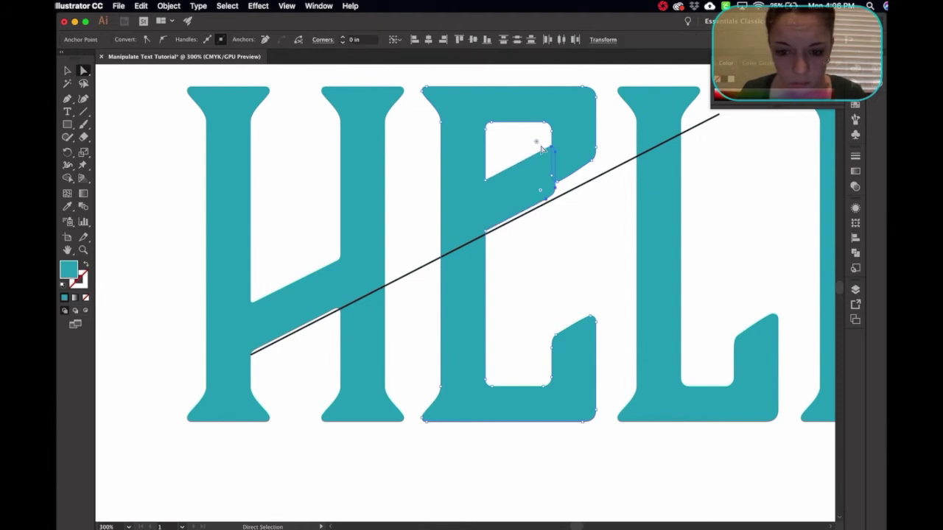
left_click(559, 284)
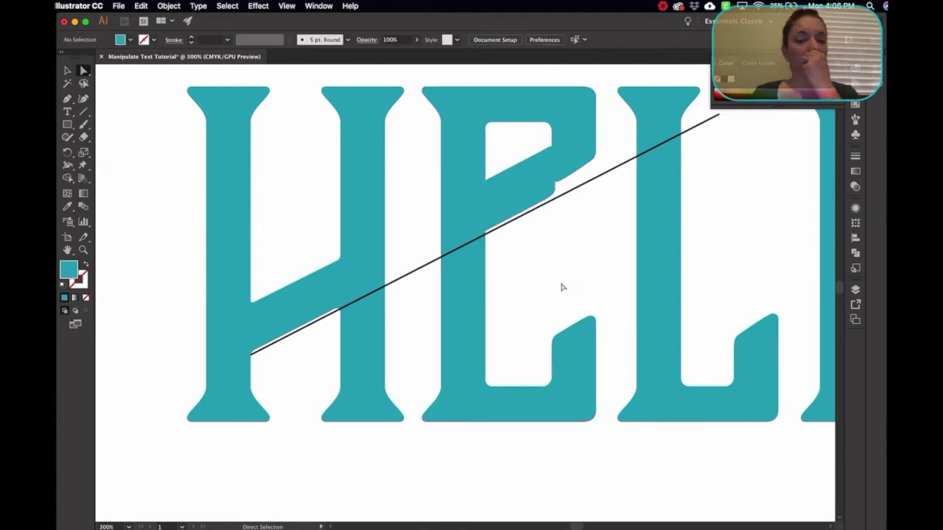
left_click(554, 185)
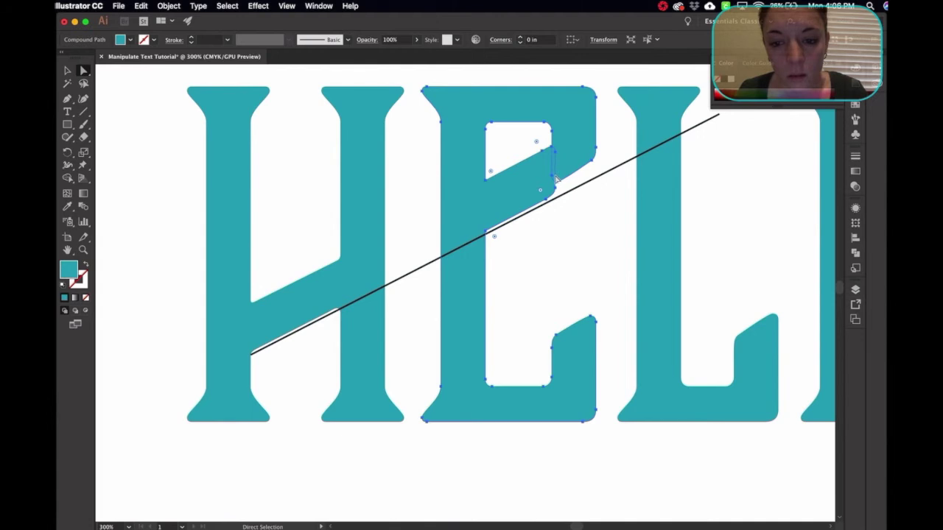
left_click(555, 179, "shift")
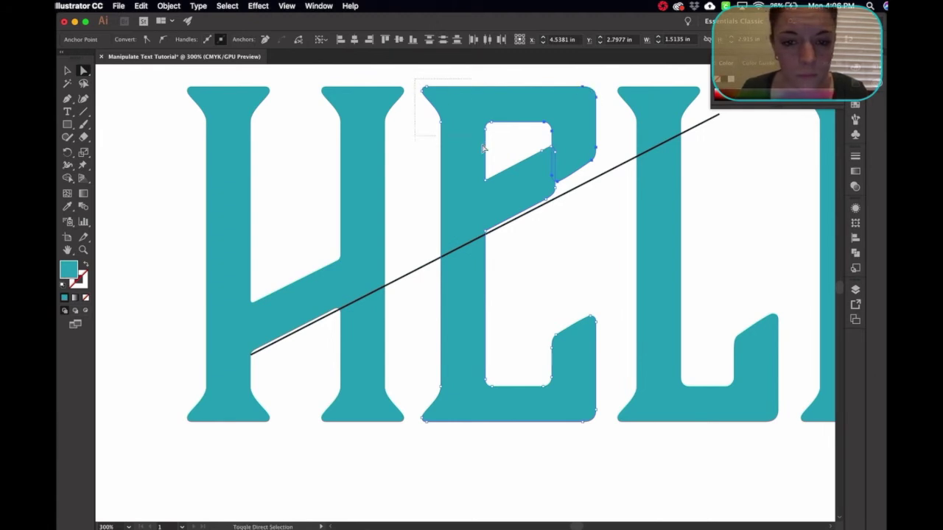
- Nudge the E's top anchors up three times so it rises above the other letters
key("Up")
key("Up")
key("Up")
key("Up")
key("Up")
key("Up")
key("Up")
key("Up")
key("Up")
key("Up")
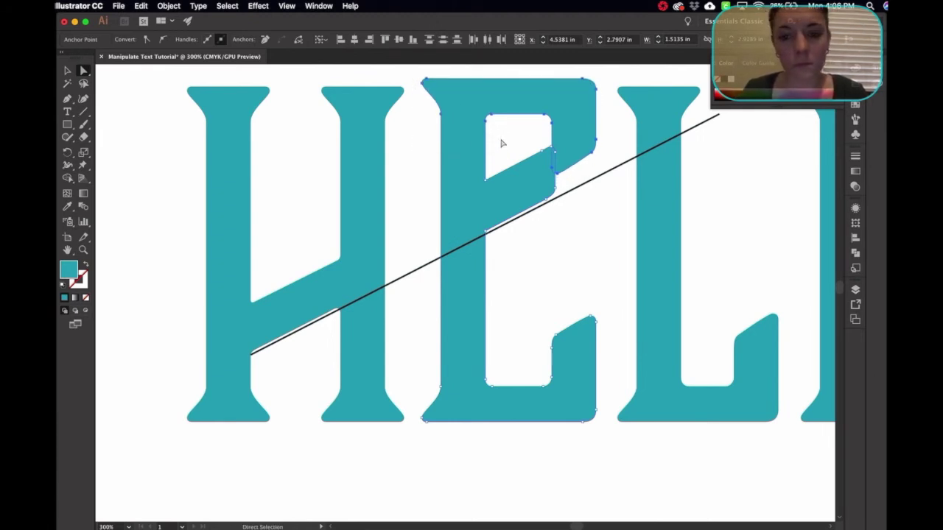
key("Up")
key("Up")
key("Up")
key("Up")
key("Up")
key("Up")
key("Up")
key("Up")
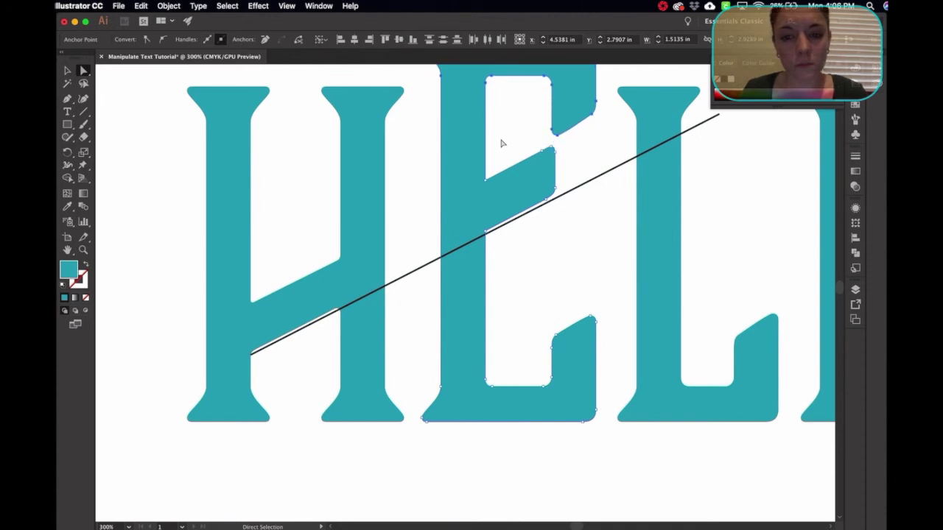
key("Up")
key("Up")
key("super+minus")
key("super+minus")
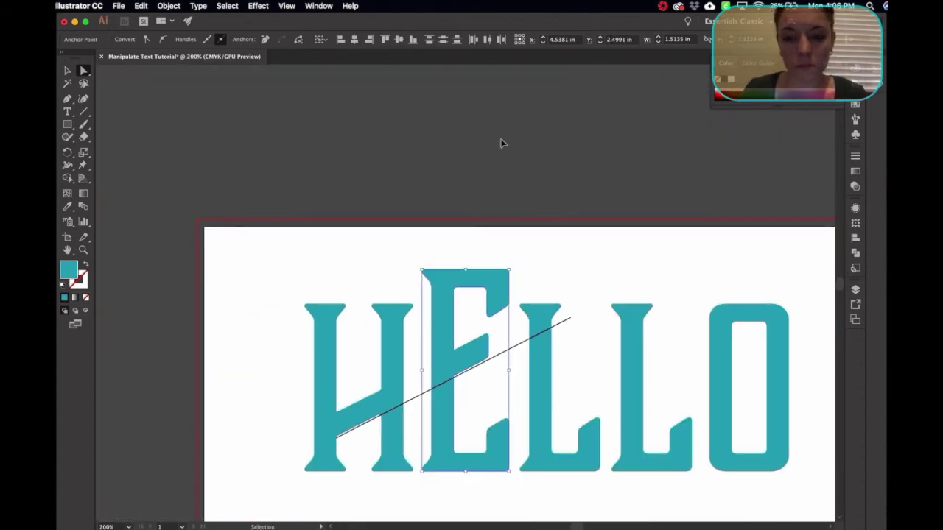
key("super+equal")
key("super+equal")
key("super+minus")
key("super+minus")
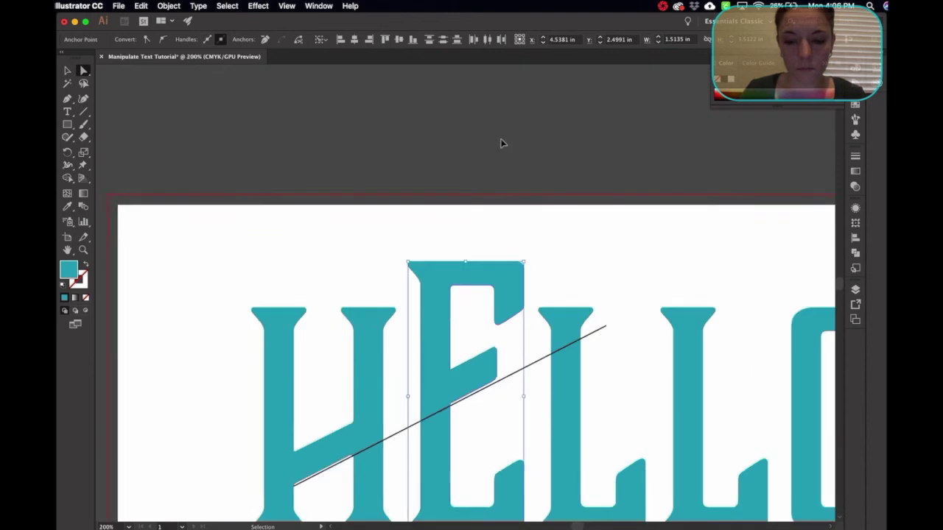
left_click(501, 143)
key("super+equal")
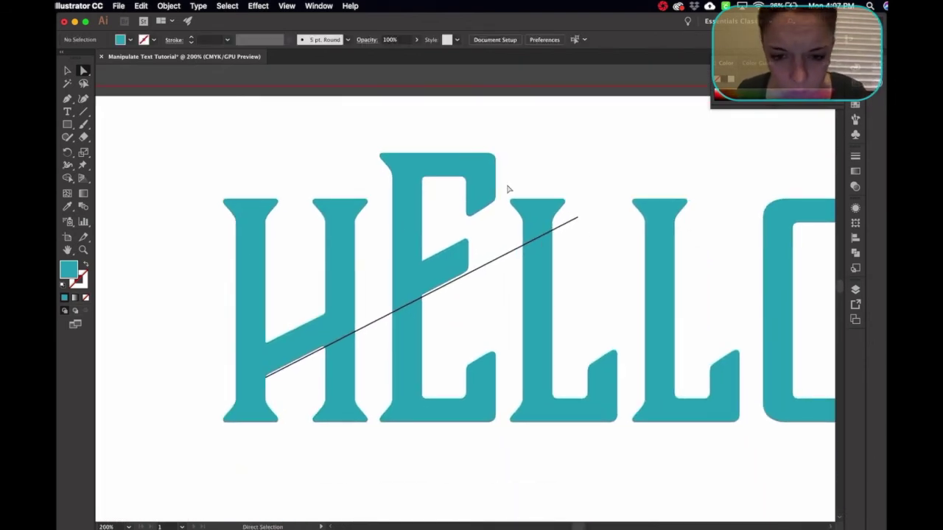
- Delete the dark diagonal line crossing HELLO
key("v")
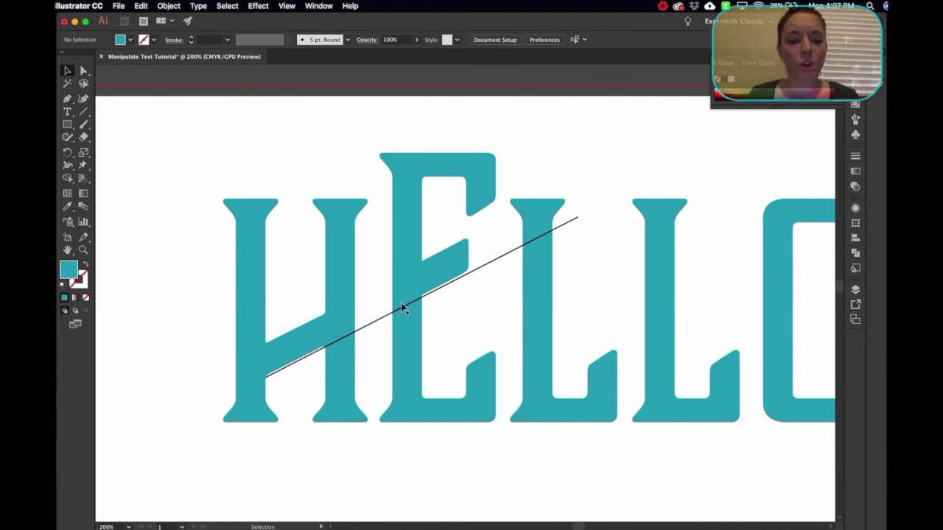
left_click(386, 318)
key("Delete")
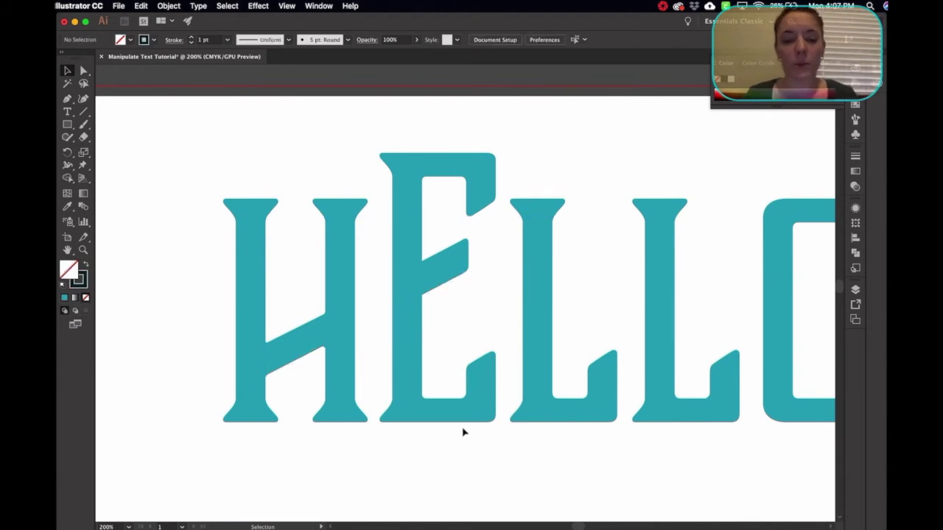
key("super+minus")
key("super+minus")
key("super+equal")
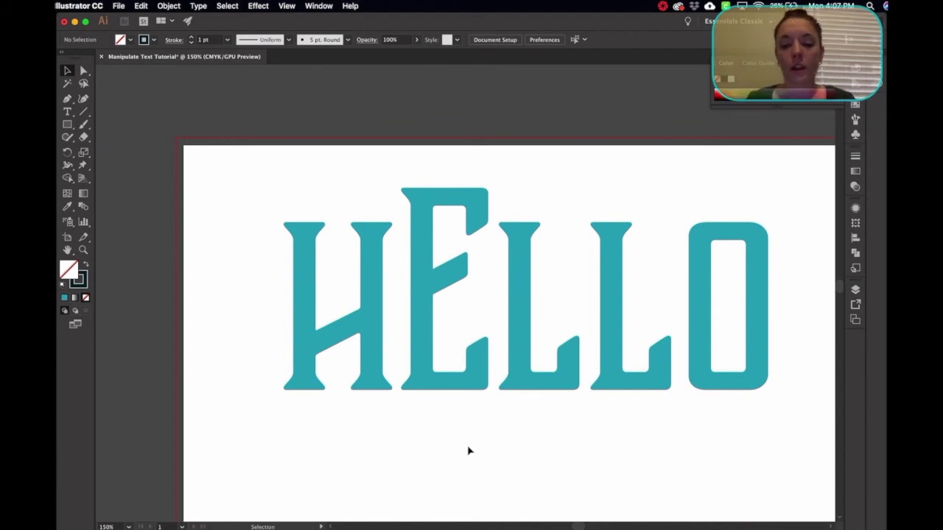
- Slide the O, first L, E and H sideways into overlap, then marquee-select all letters
scroll(615, 452, "right", 2)
scroll(615, 451, "down", 1)
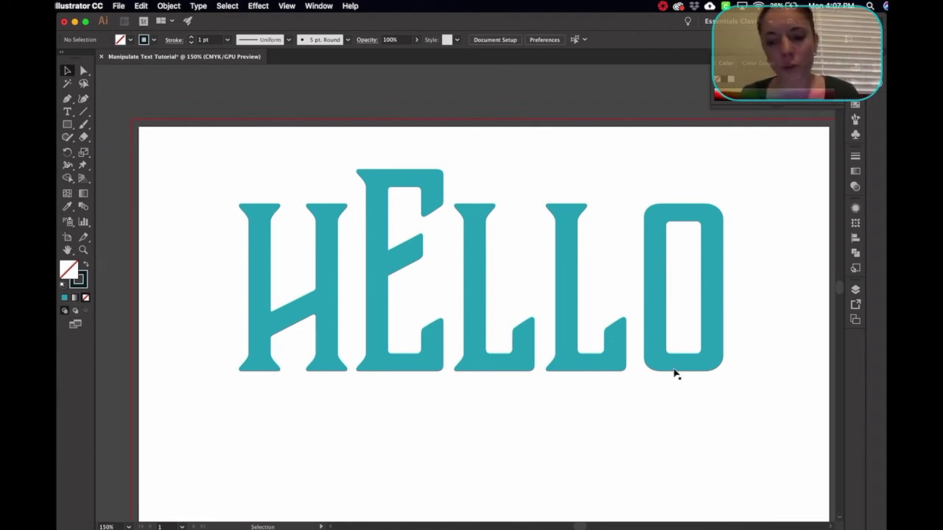
left_click_drag(674, 374, 636, 369)
left_click(626, 421)
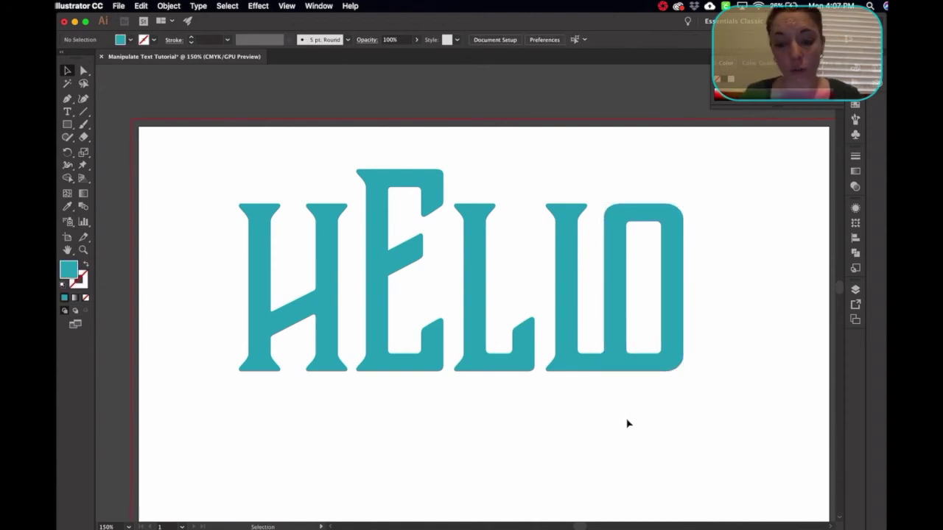
left_click_drag(532, 358, 555, 357)
left_click_drag(435, 353, 480, 355)
left_click_drag(330, 361, 413, 357)
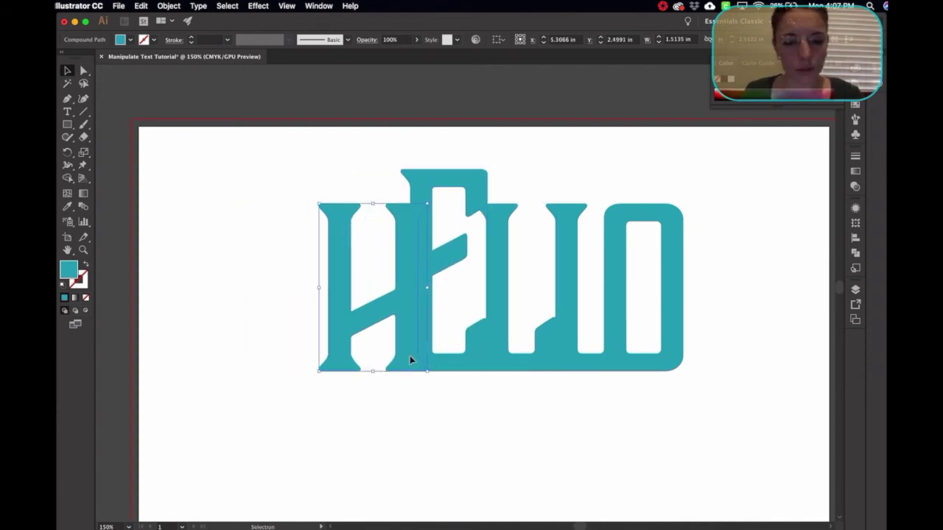
left_click(731, 470)
left_click_drag(723, 406, 198, 247)
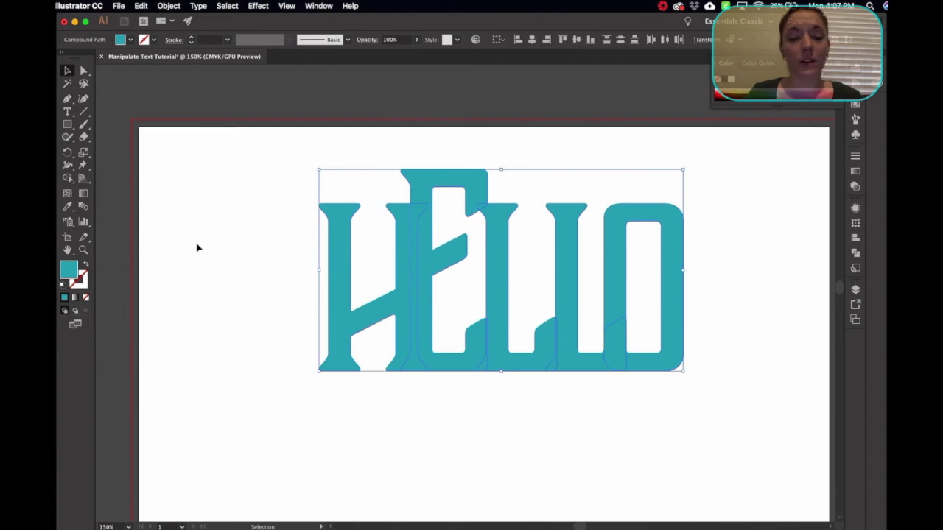
- Unite the letters into one shape with Pathfinder and shift it up-left
left_click(855, 254)
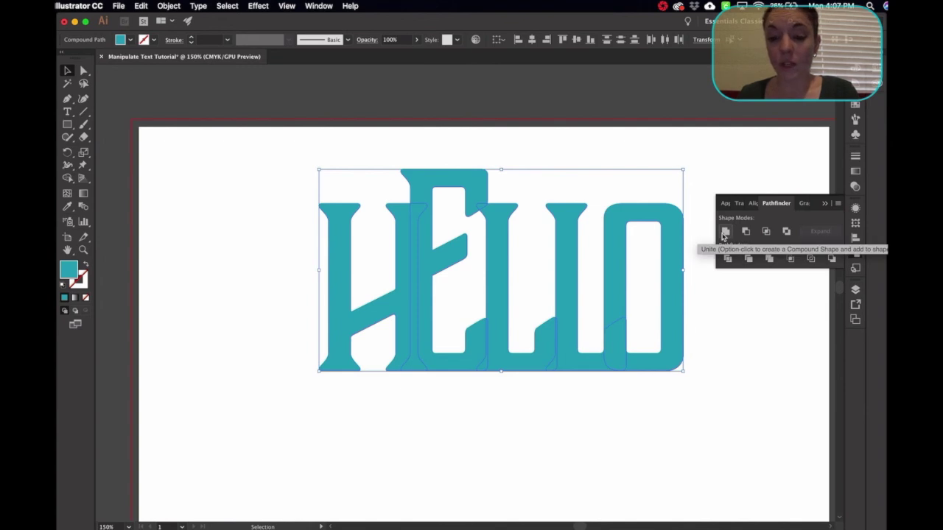
left_click(724, 232)
left_click(636, 421)
left_click_drag(645, 303, 619, 277)
- Fill the merged HELLO with dark grey sampled via the Eyedropper
key("i")
left_click(118, 164)
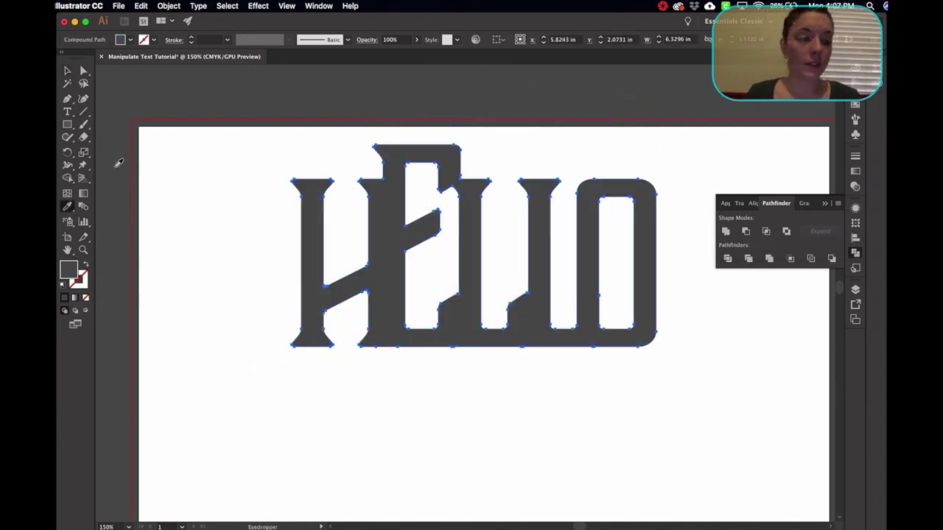
key("v")
left_click(261, 364)
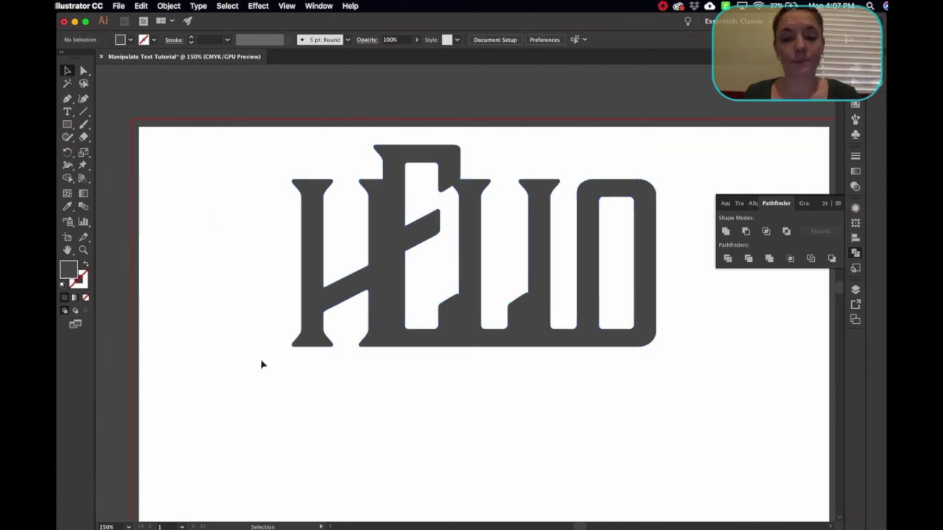